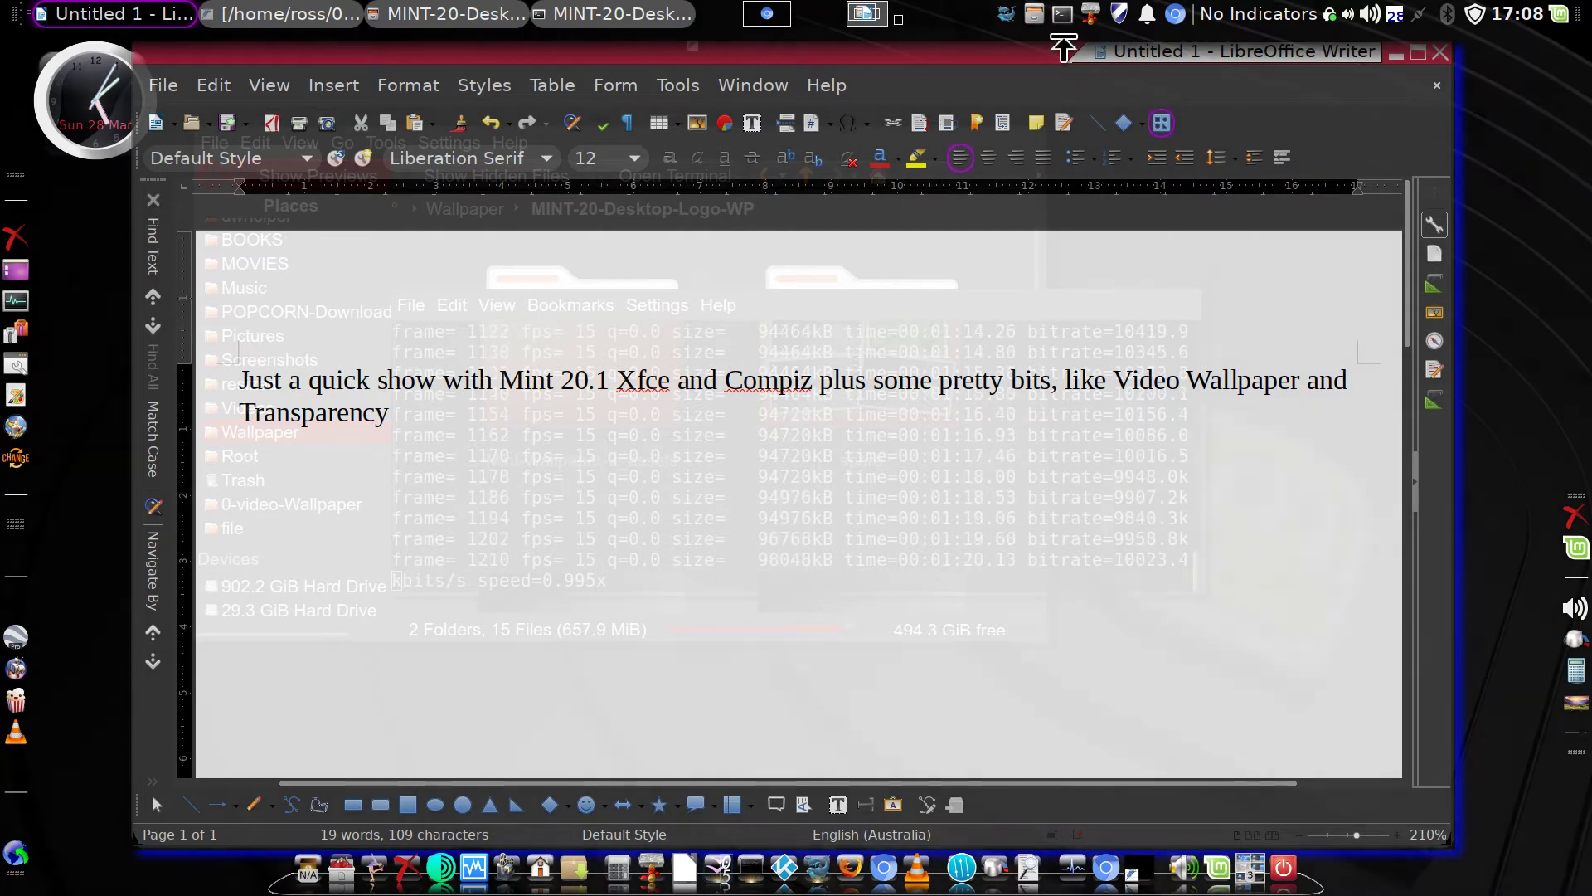
# Roll the LibreOffice Writer window up into its title bar and switch to the next workspace
pyautogui.doubleClick(1060, 44)
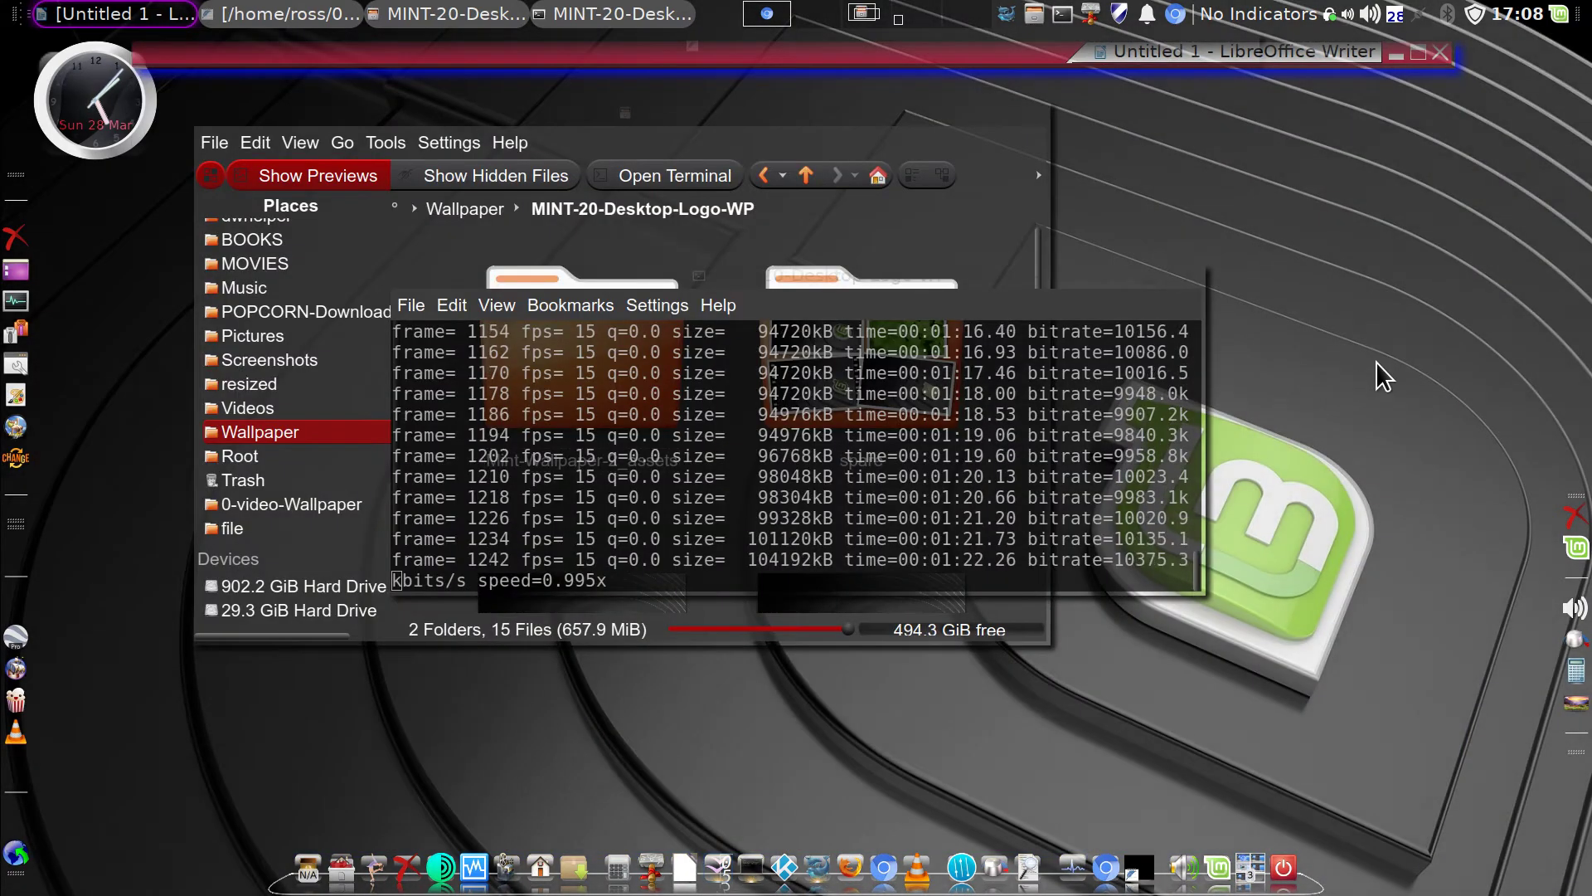
pyautogui.hotkey('ctrl', 'alt', 'Right')
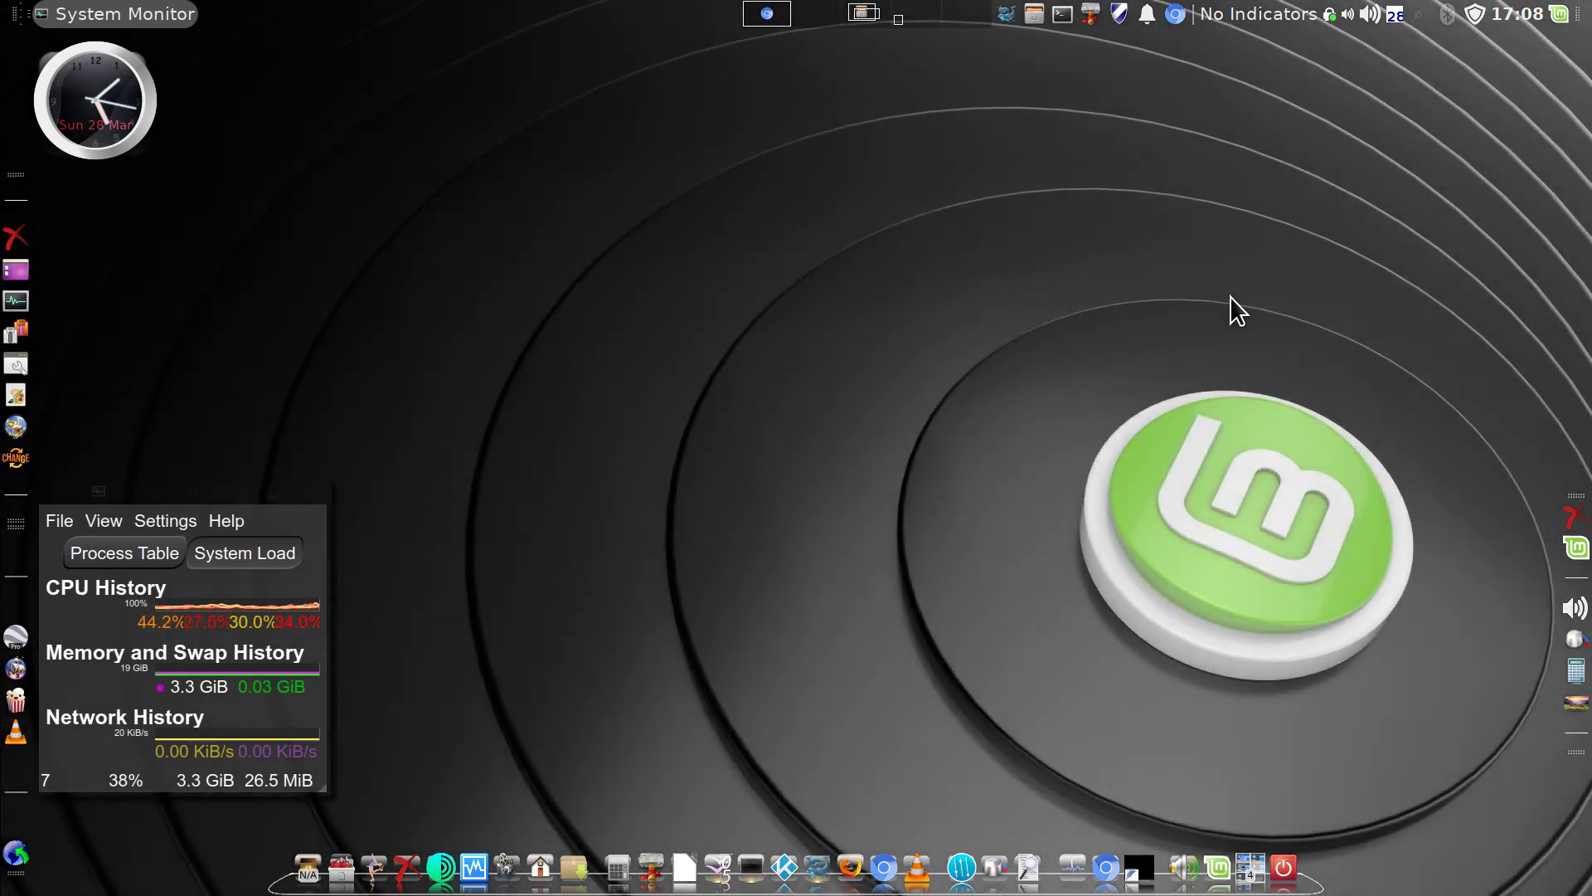
# Show all workspaces in the overview, cycle through them, and rotate the desktop cylinder to view the workspaces in 3D
pyautogui.press('super+e')
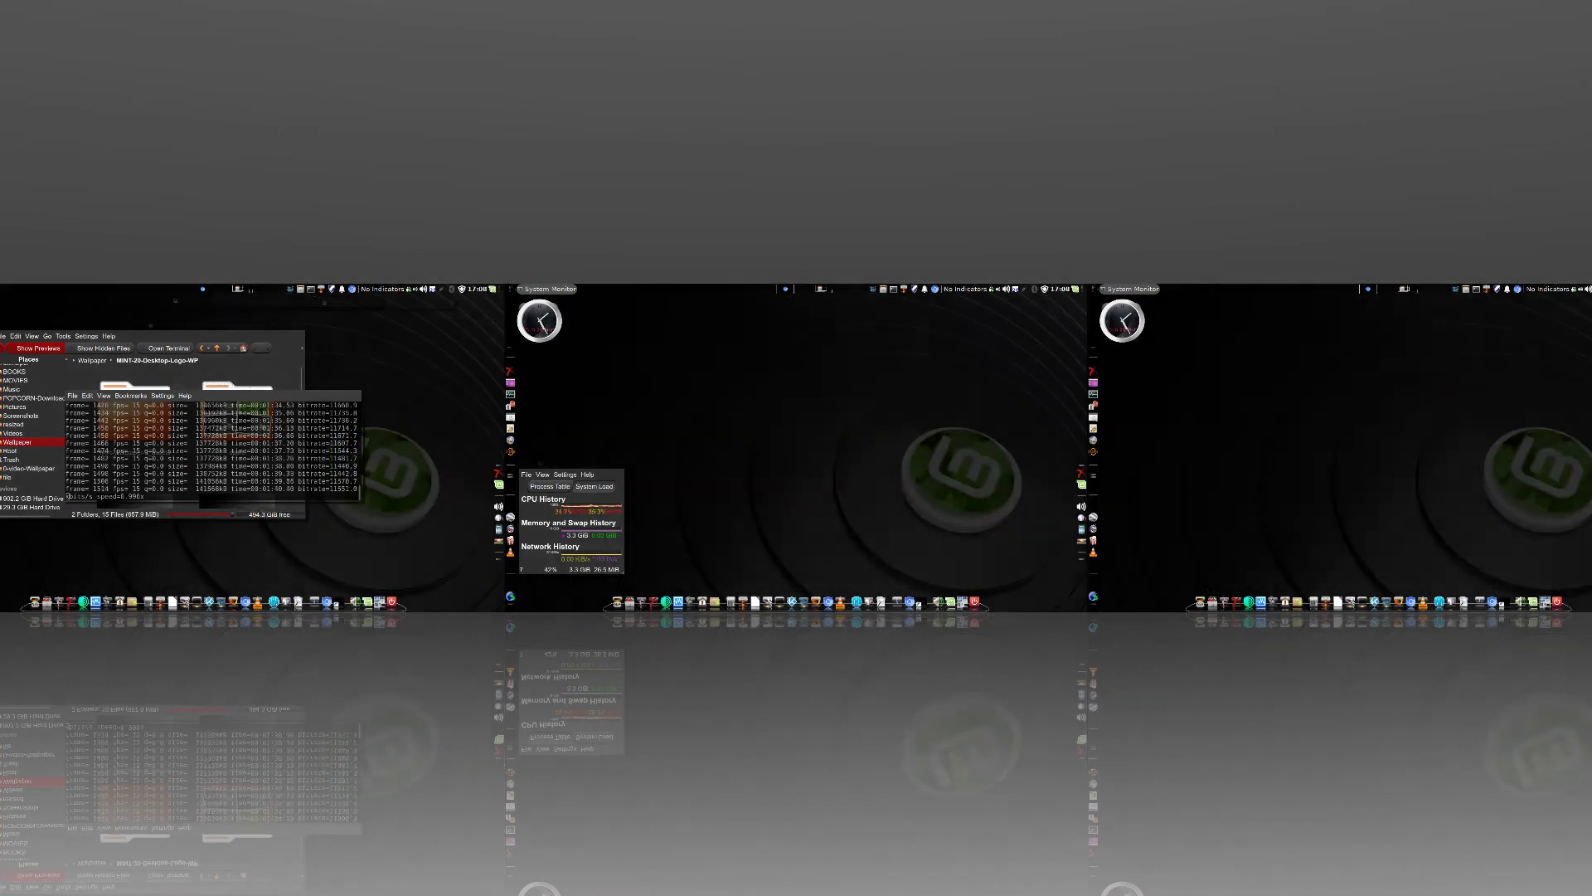
pyautogui.hotkey('ctrl', 'alt', 'Right')
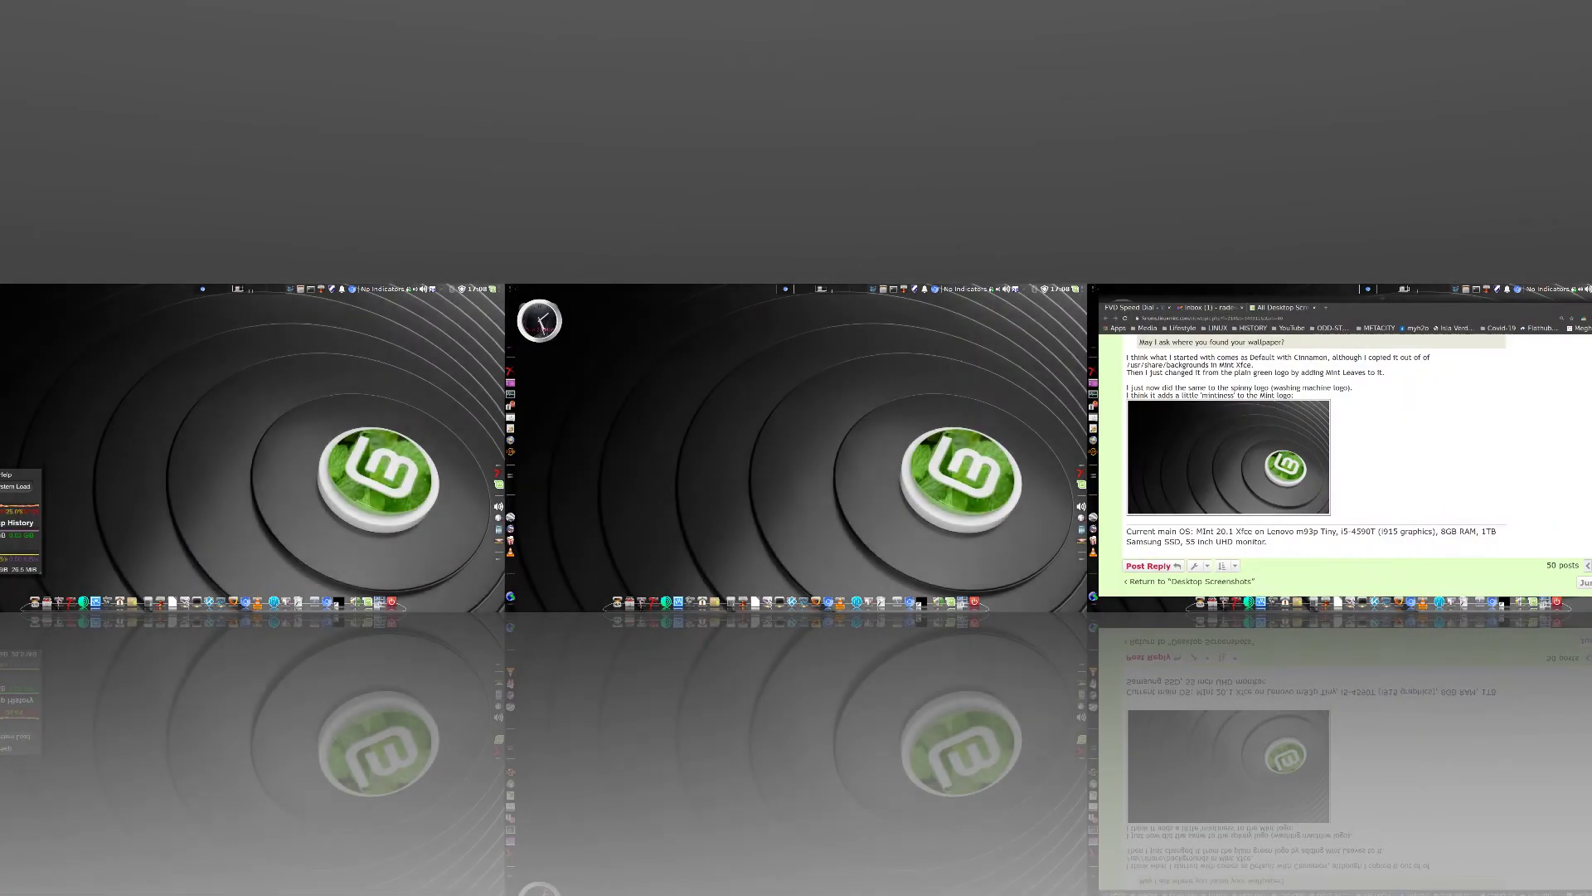
pyautogui.hotkey('ctrl', 'alt', 'Right')
pyautogui.hotkey('ctrl', 'alt', 'Right')
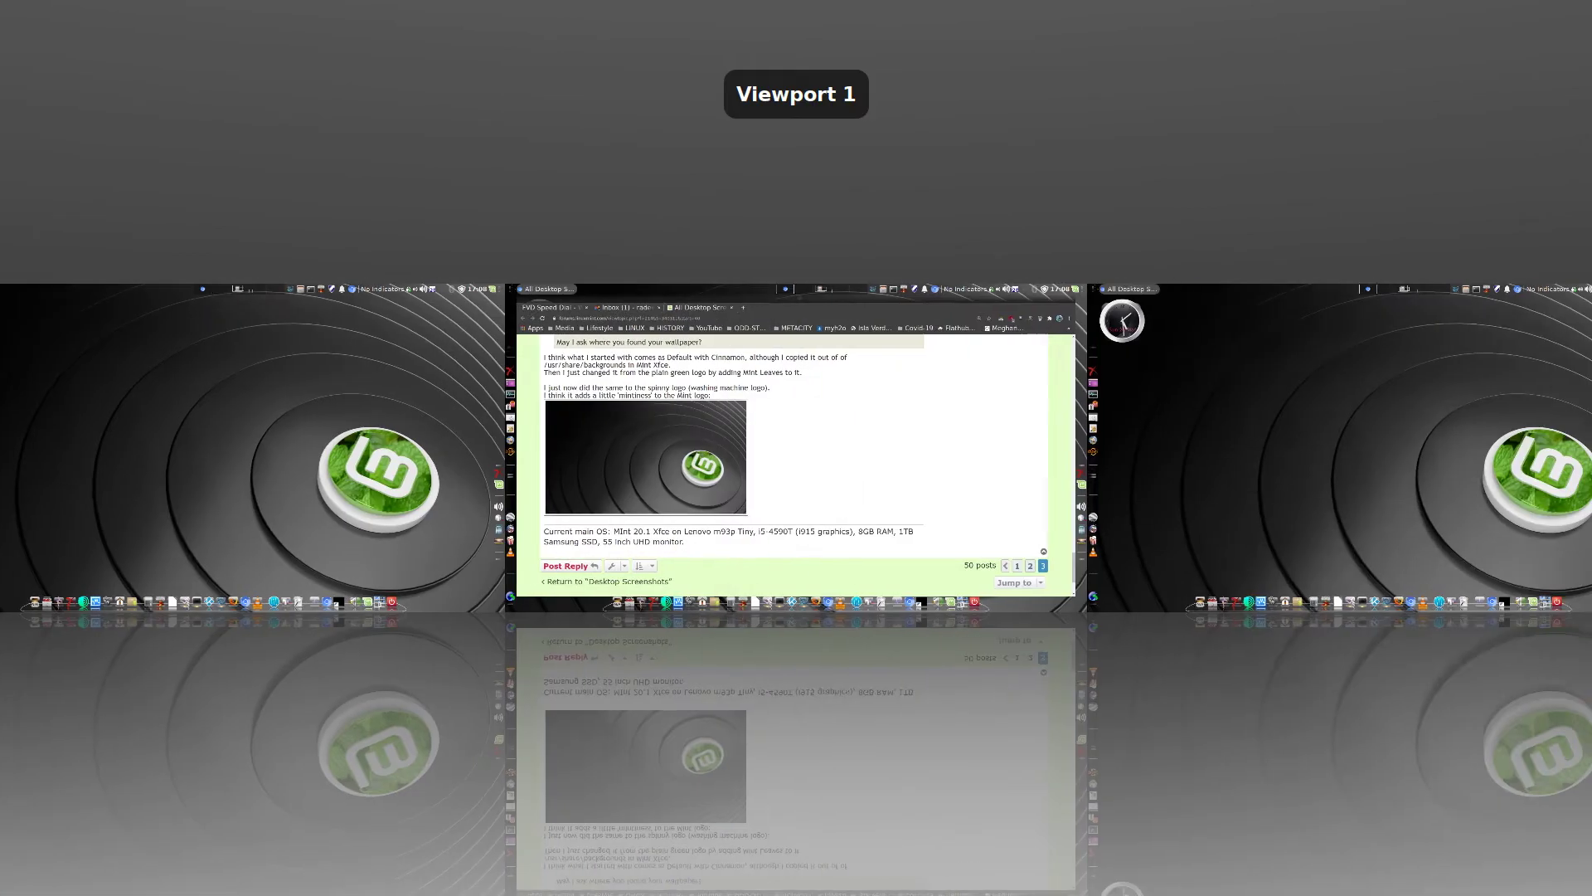
pyautogui.hotkey('ctrl', 'alt', 'Right')
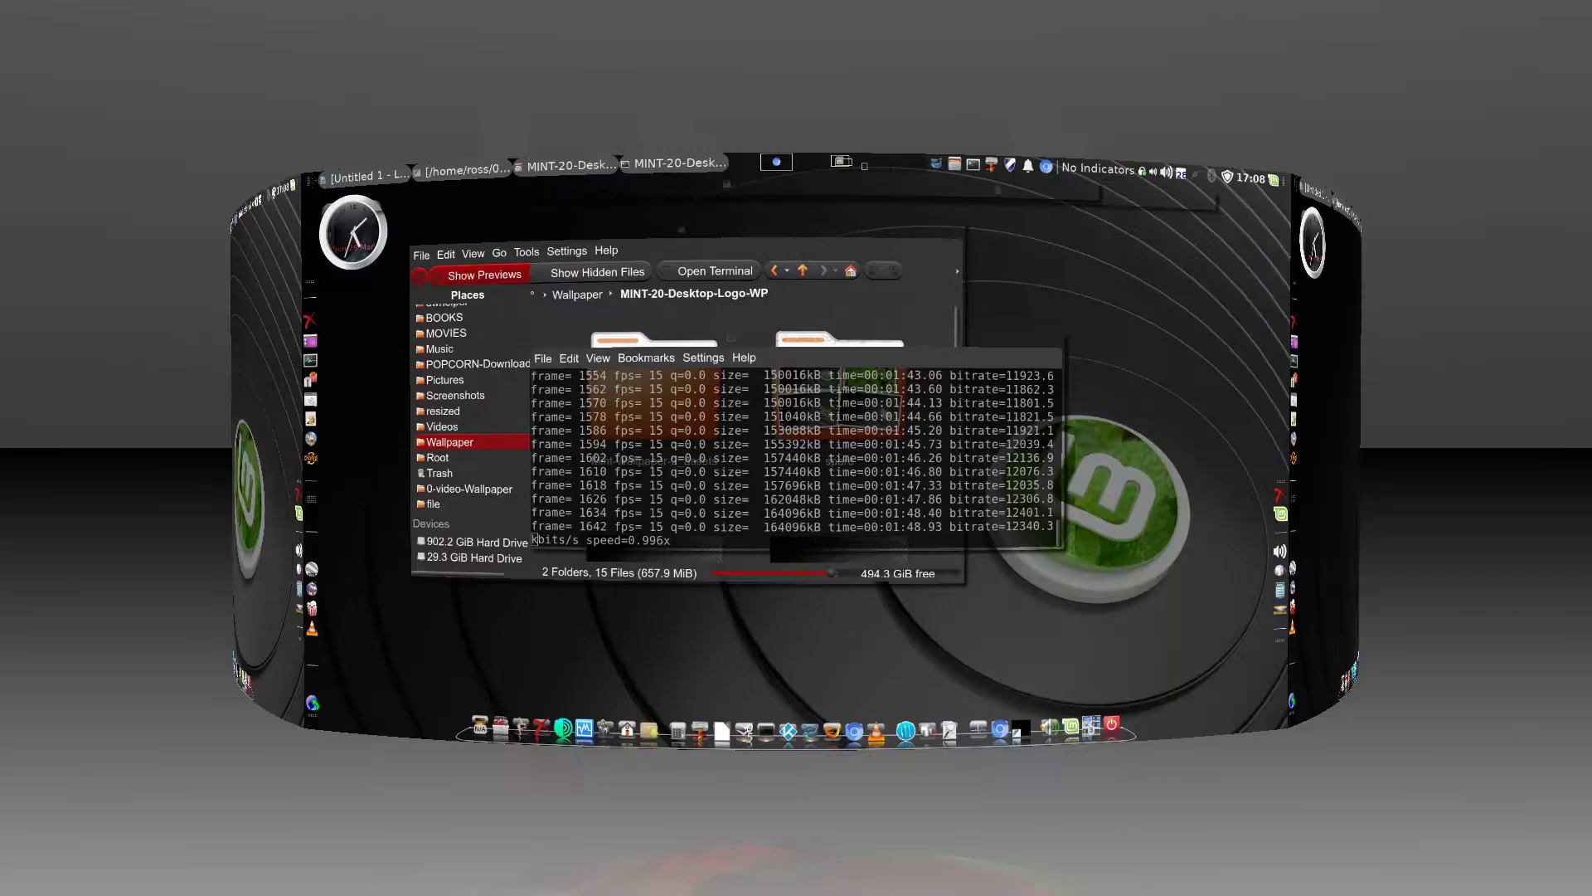
pyautogui.moveTo(1298, 122); pyautogui.dragTo(1095, 323)
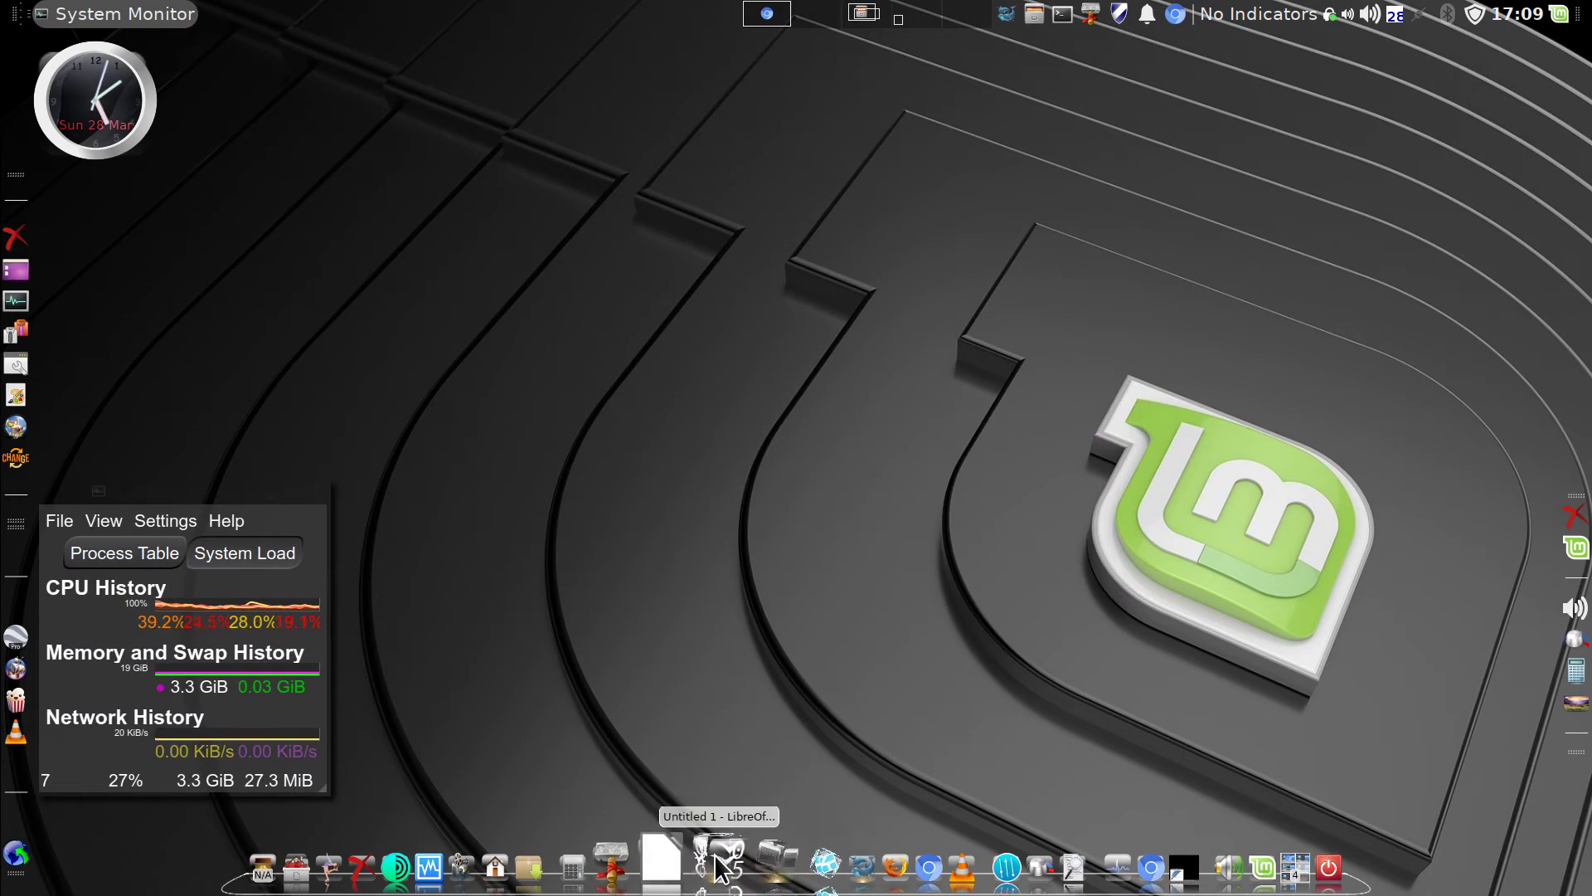
# Open the KCalc calculator and enter the number 28026
pyautogui.click(757, 871)
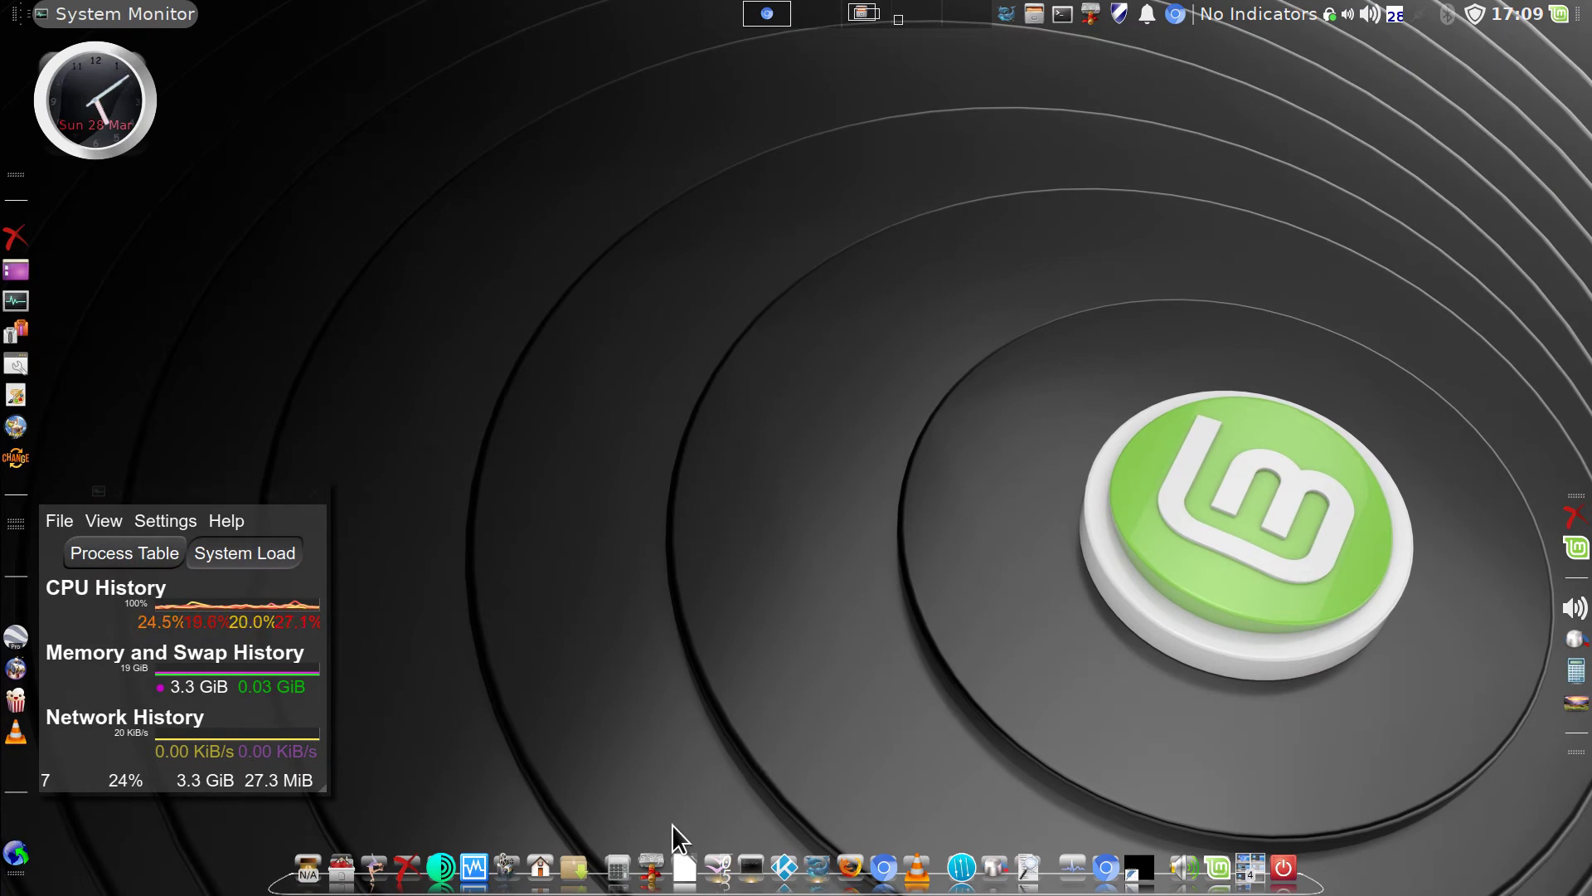
pyautogui.click(618, 862)
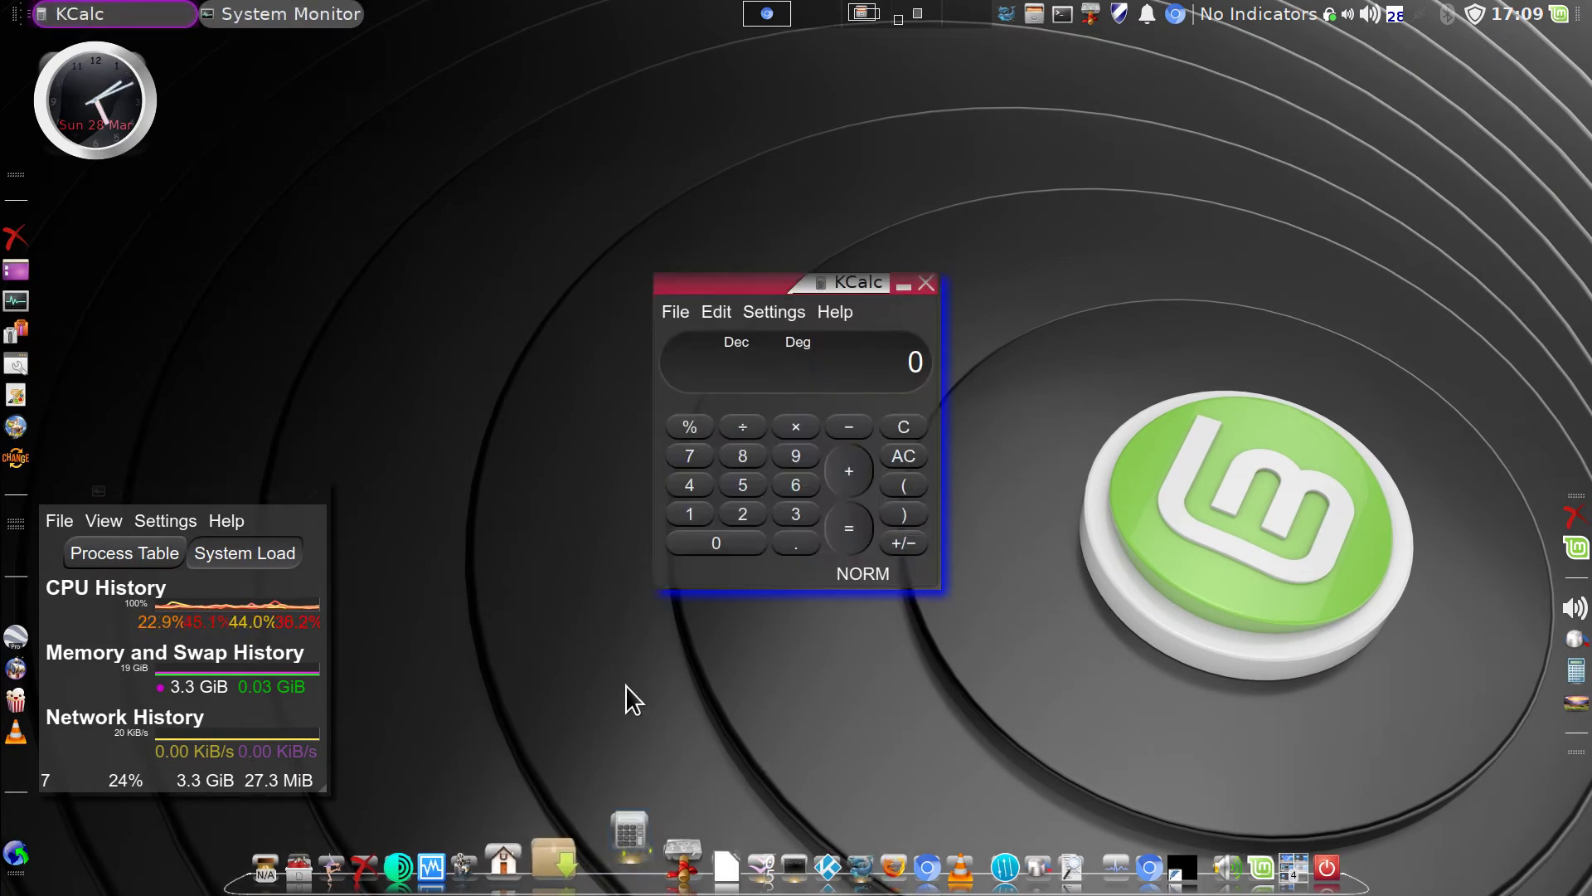
pyautogui.click(743, 515)
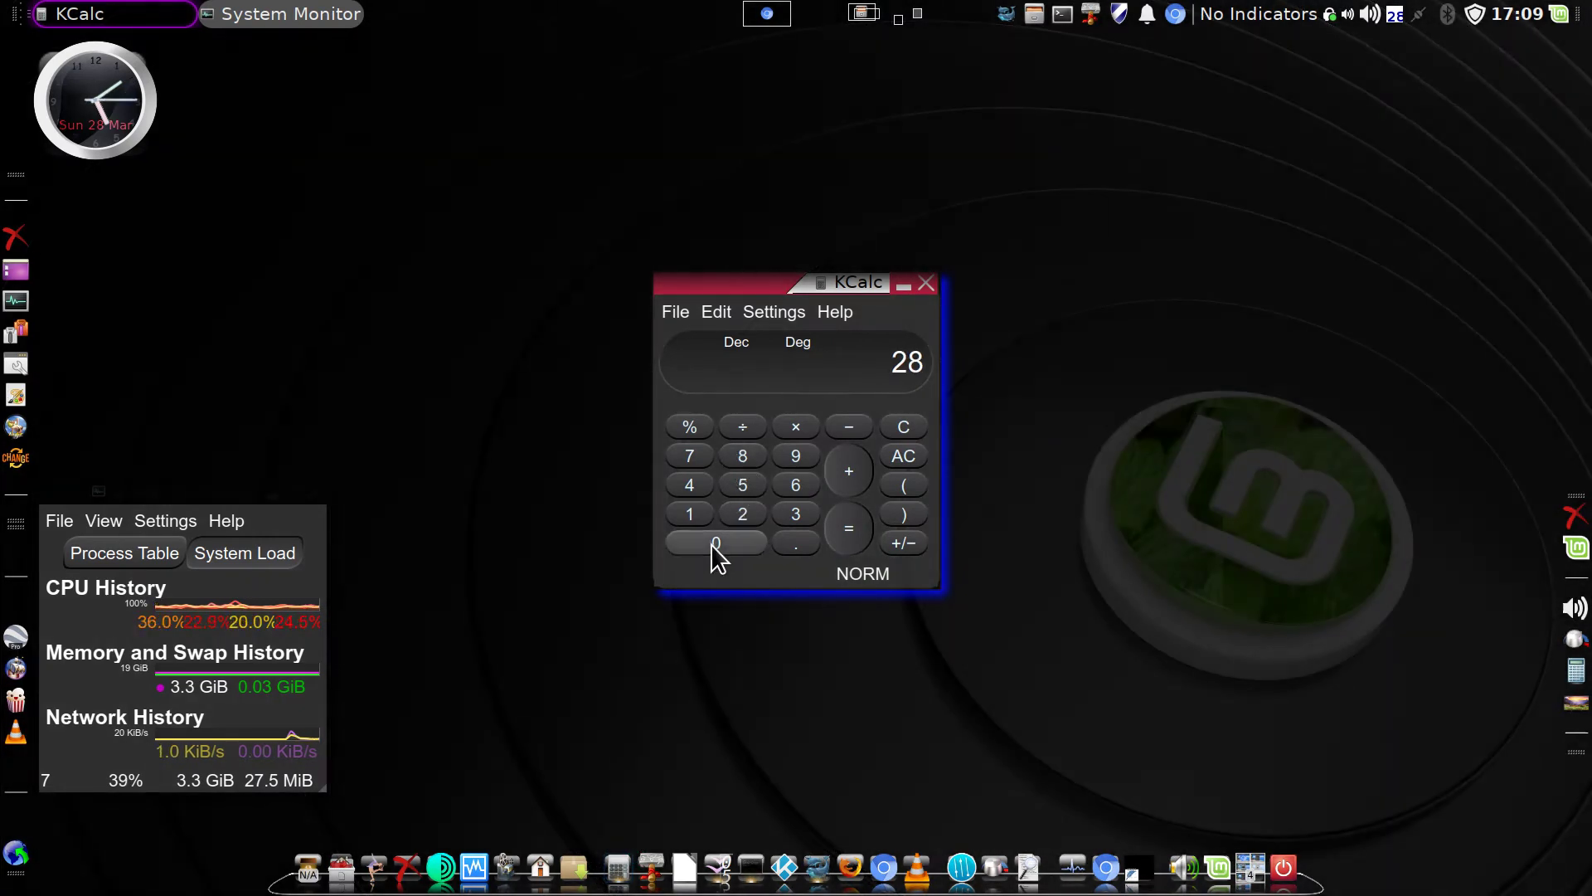
pyautogui.click(720, 543)
pyautogui.click(743, 513)
pyautogui.click(798, 481)
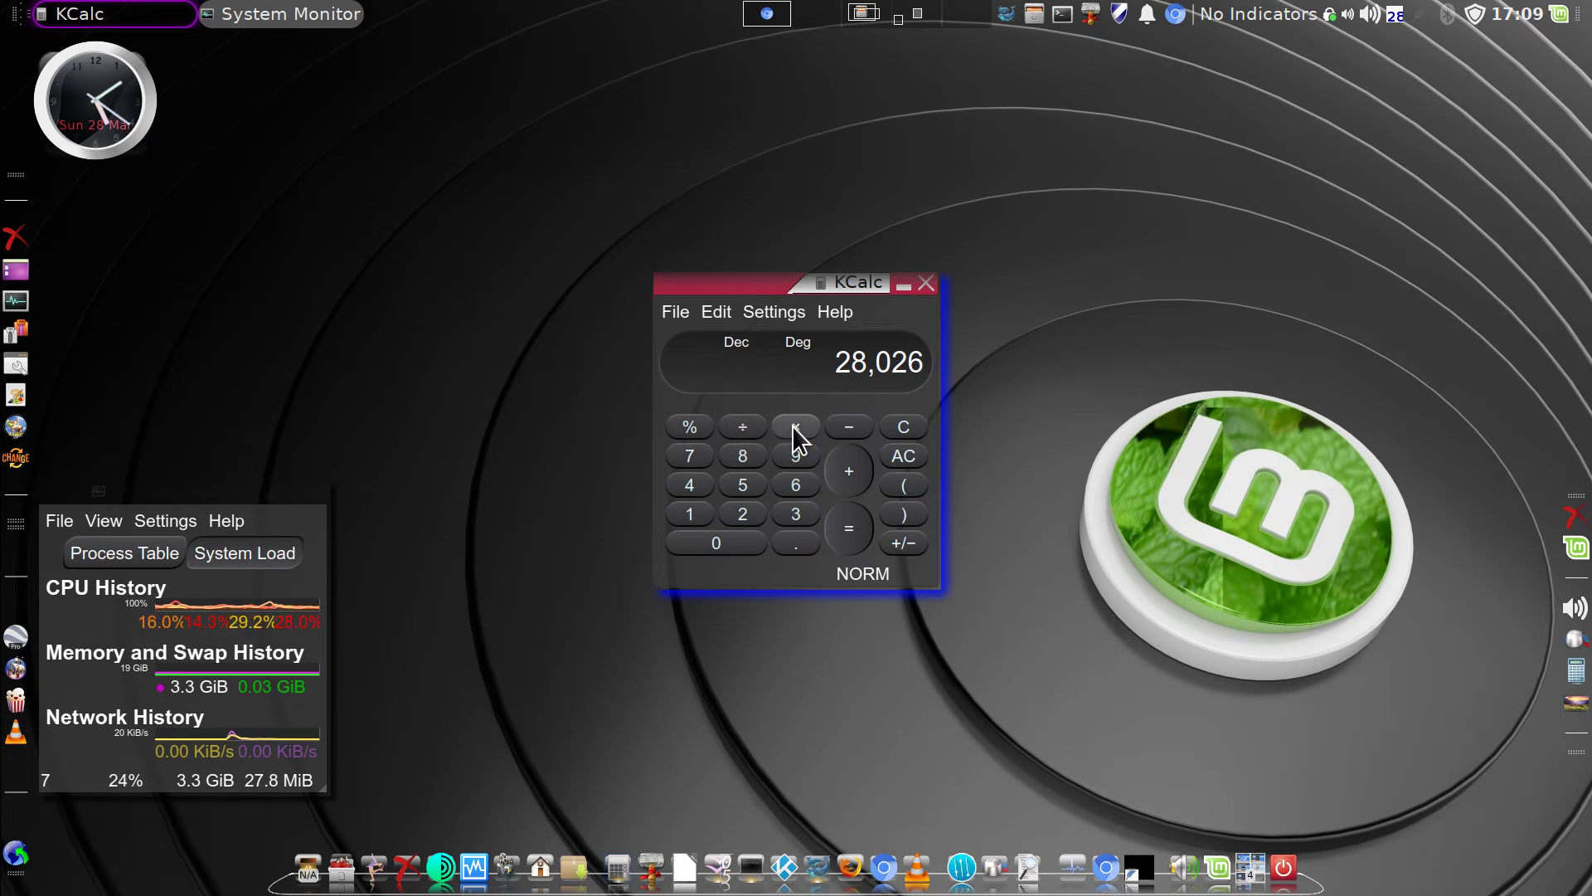
# Multiply the entered number by 1.85 percent, and clear and close the calculator
pyautogui.click(693, 510)
pyautogui.click(793, 539)
pyautogui.click(735, 456)
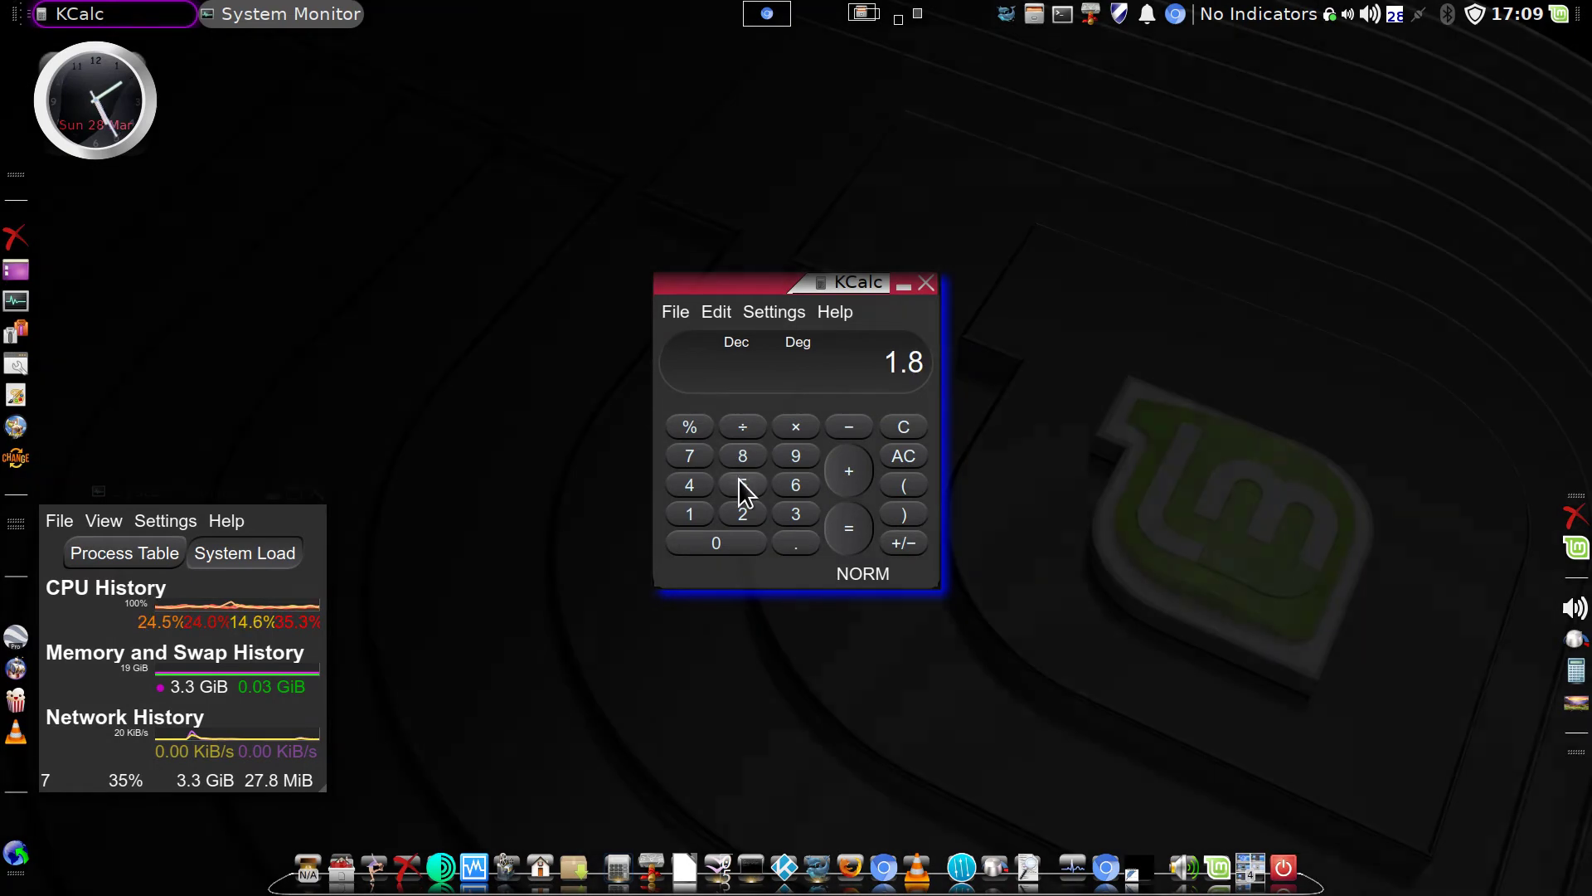
pyautogui.click(740, 483)
pyautogui.click(697, 427)
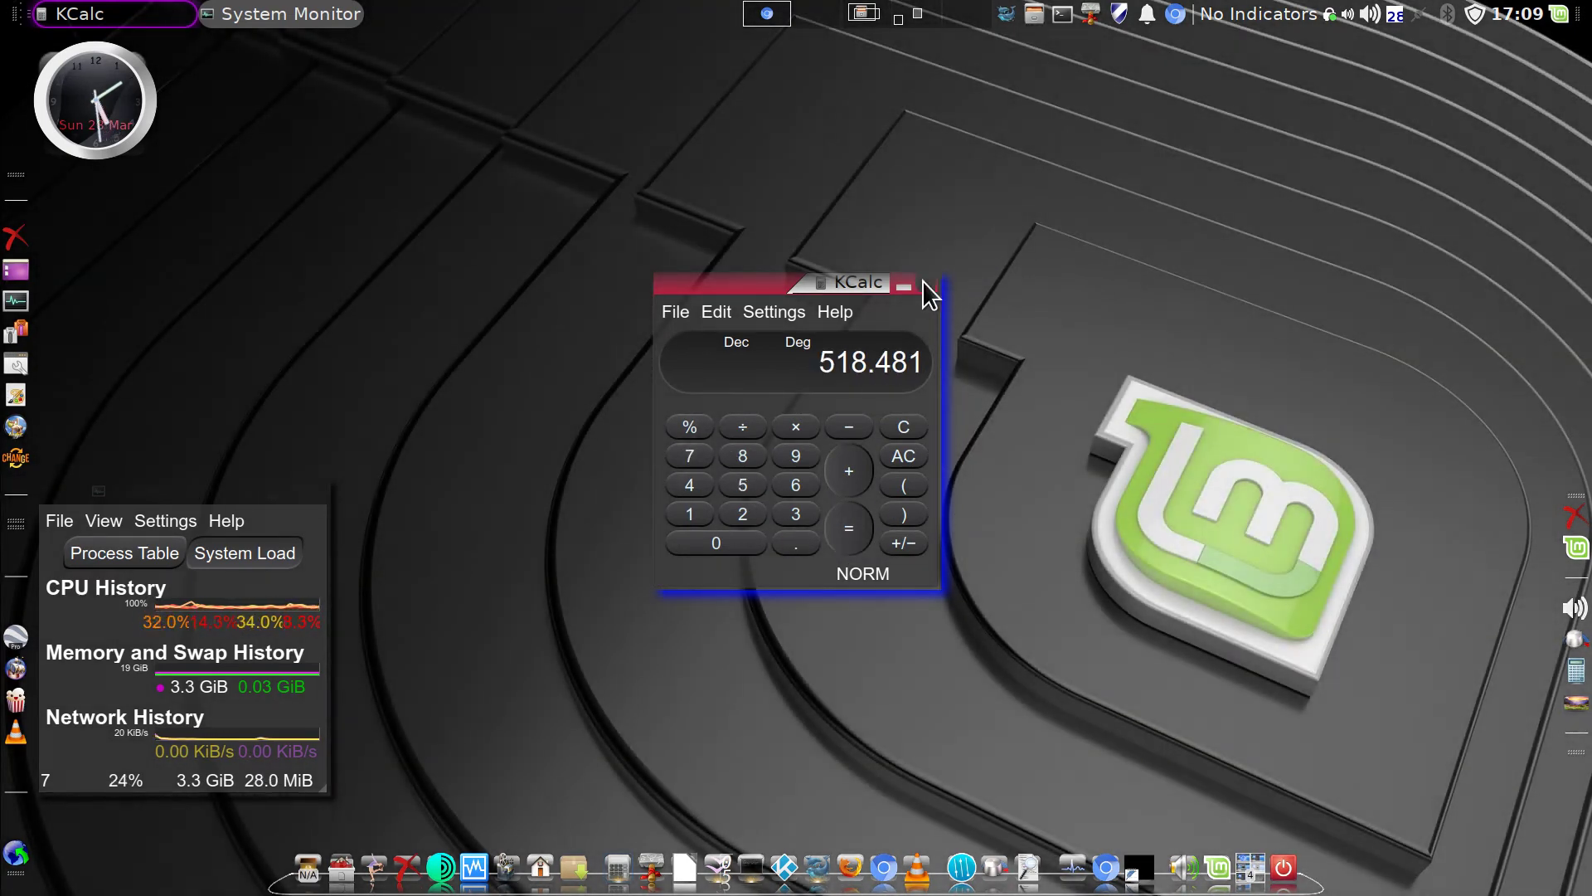
pyautogui.click(905, 461)
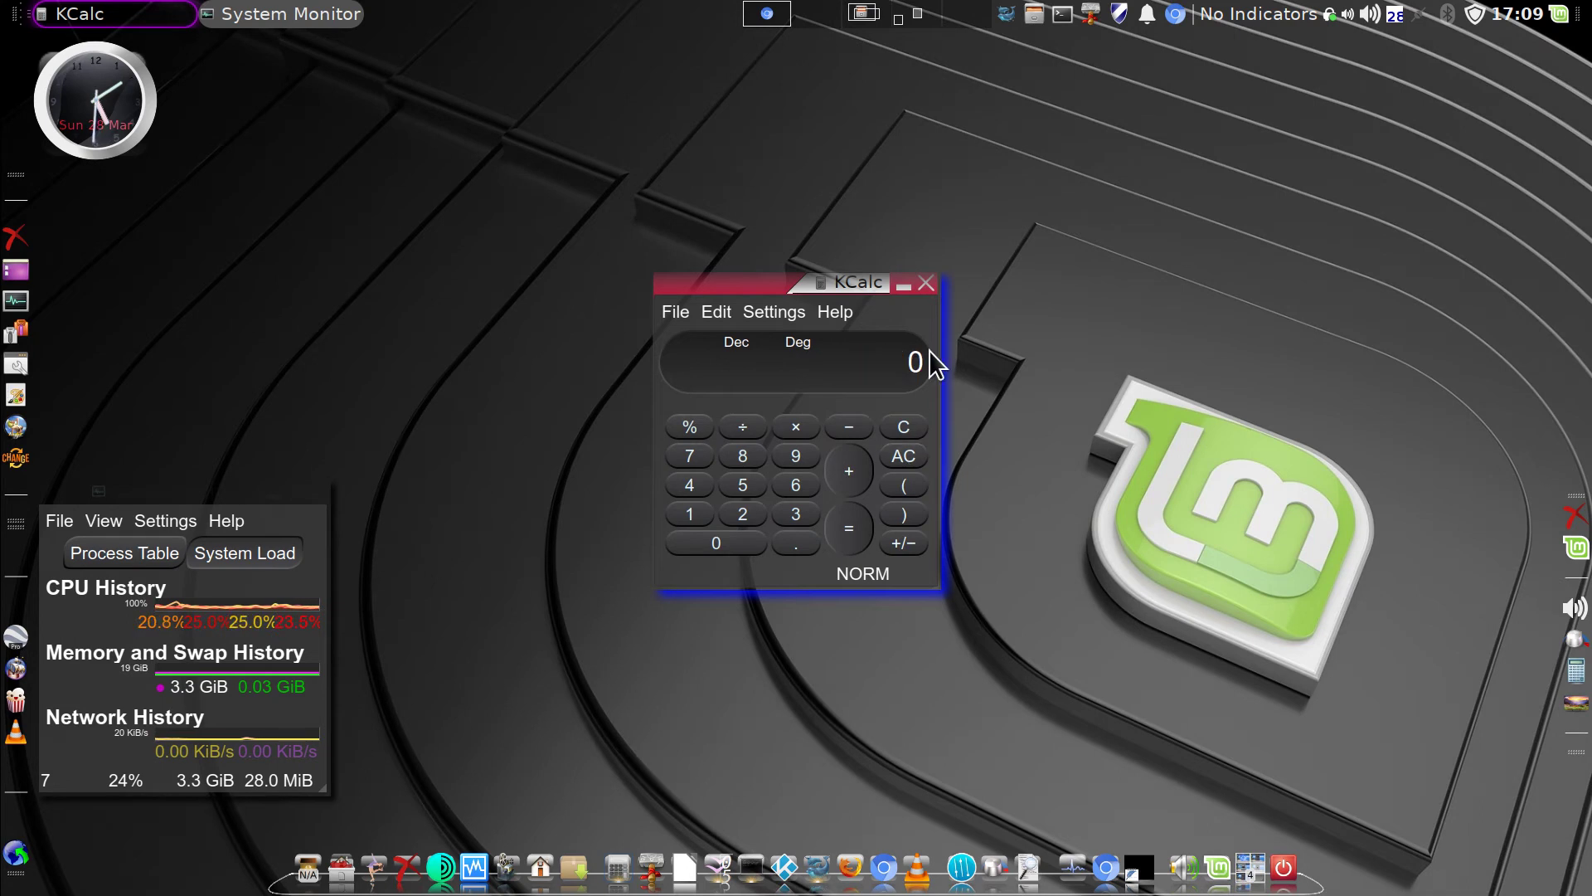
pyautogui.click(927, 284)
# Launch OpenShot Video Editor from the Multimedia category of the installed applications
pyautogui.click(1561, 15)
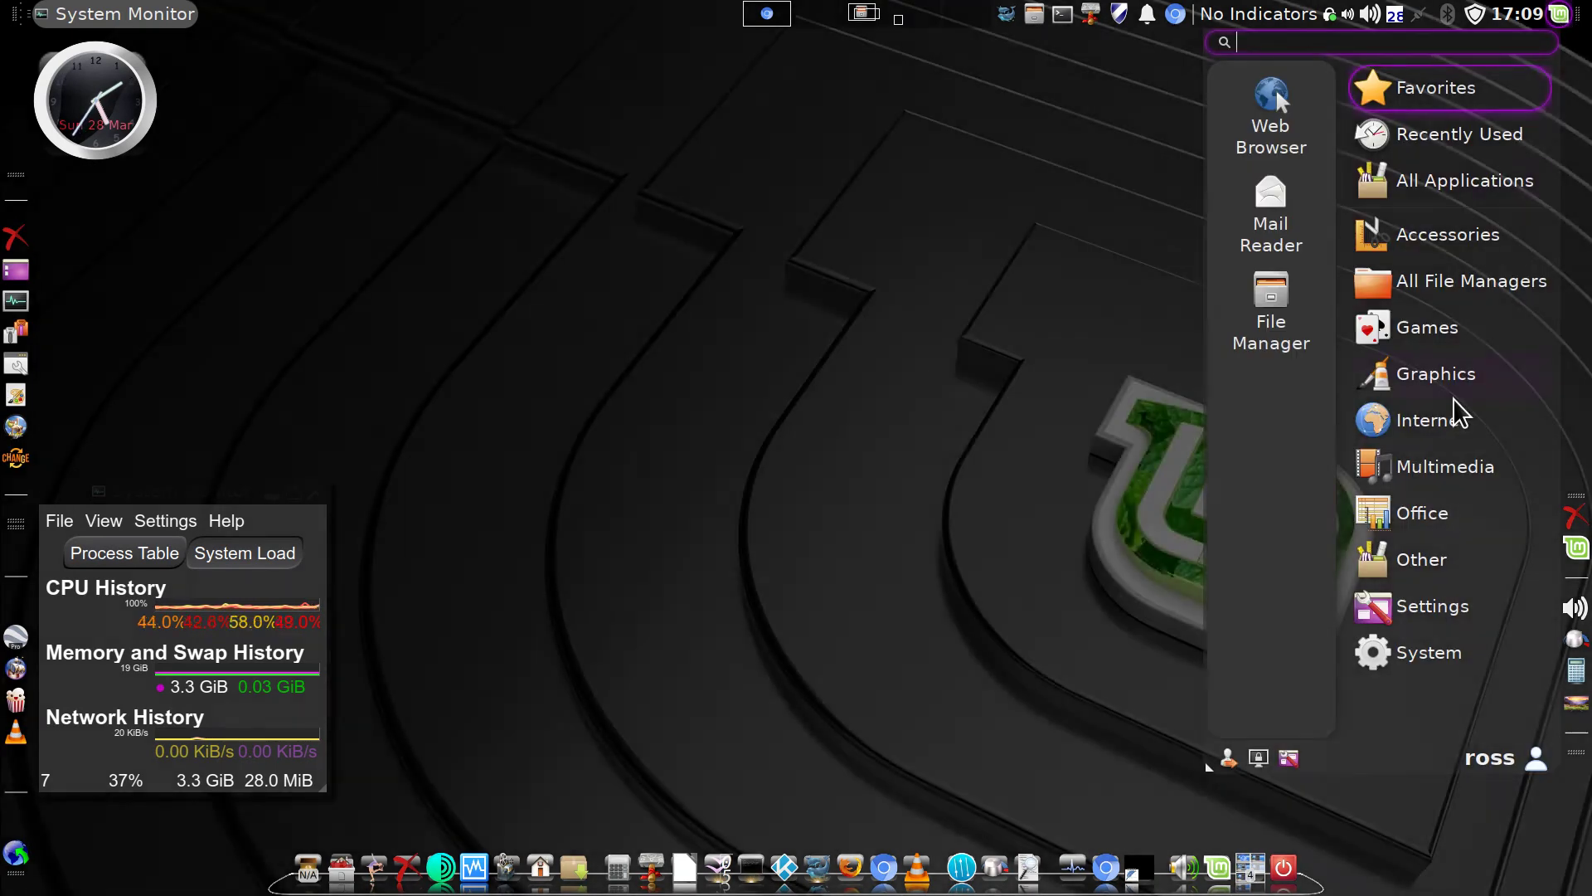
pyautogui.moveTo(1457, 577)
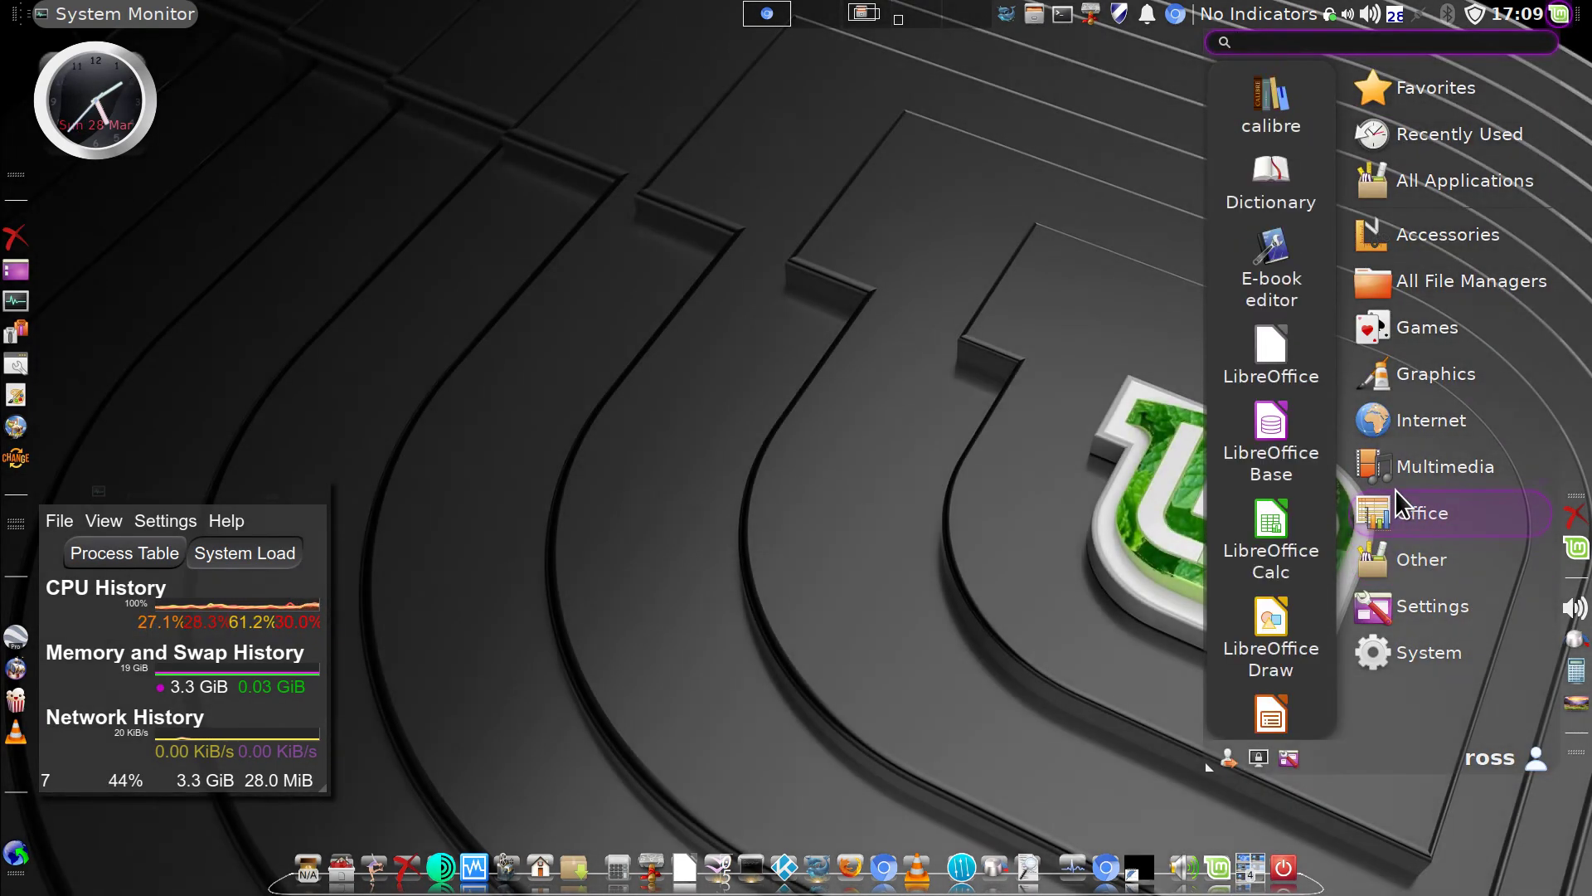
pyautogui.moveTo(1408, 469)
pyautogui.scroll(-5, 1273, 455)
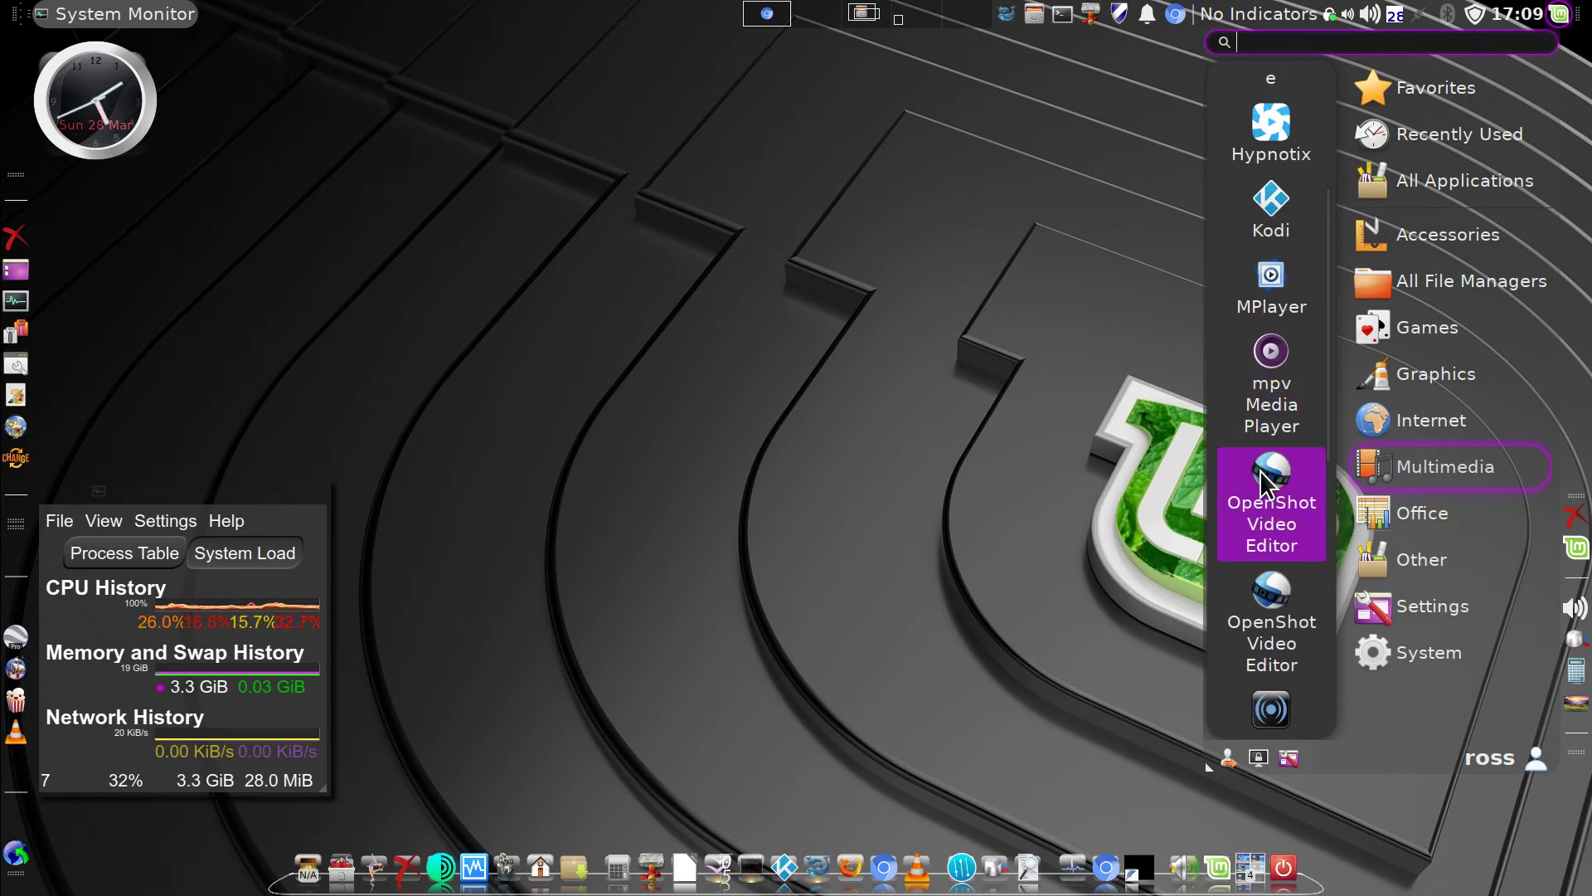
pyautogui.click(1261, 474)
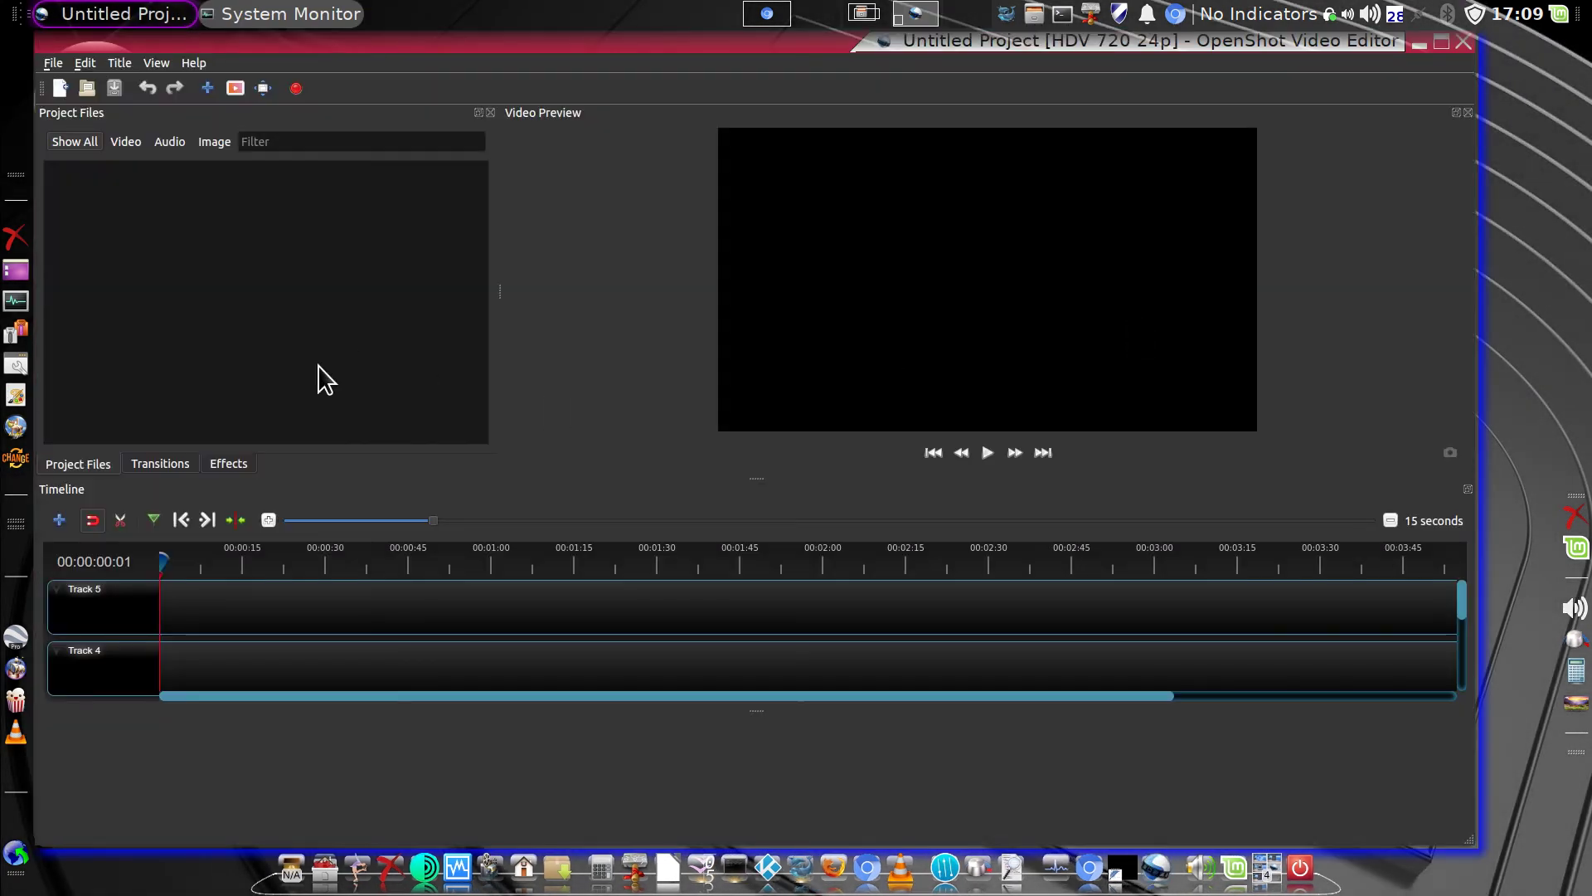
# Look through OpenShot's File and Help commands and close the video editor
pyautogui.click(52, 66)
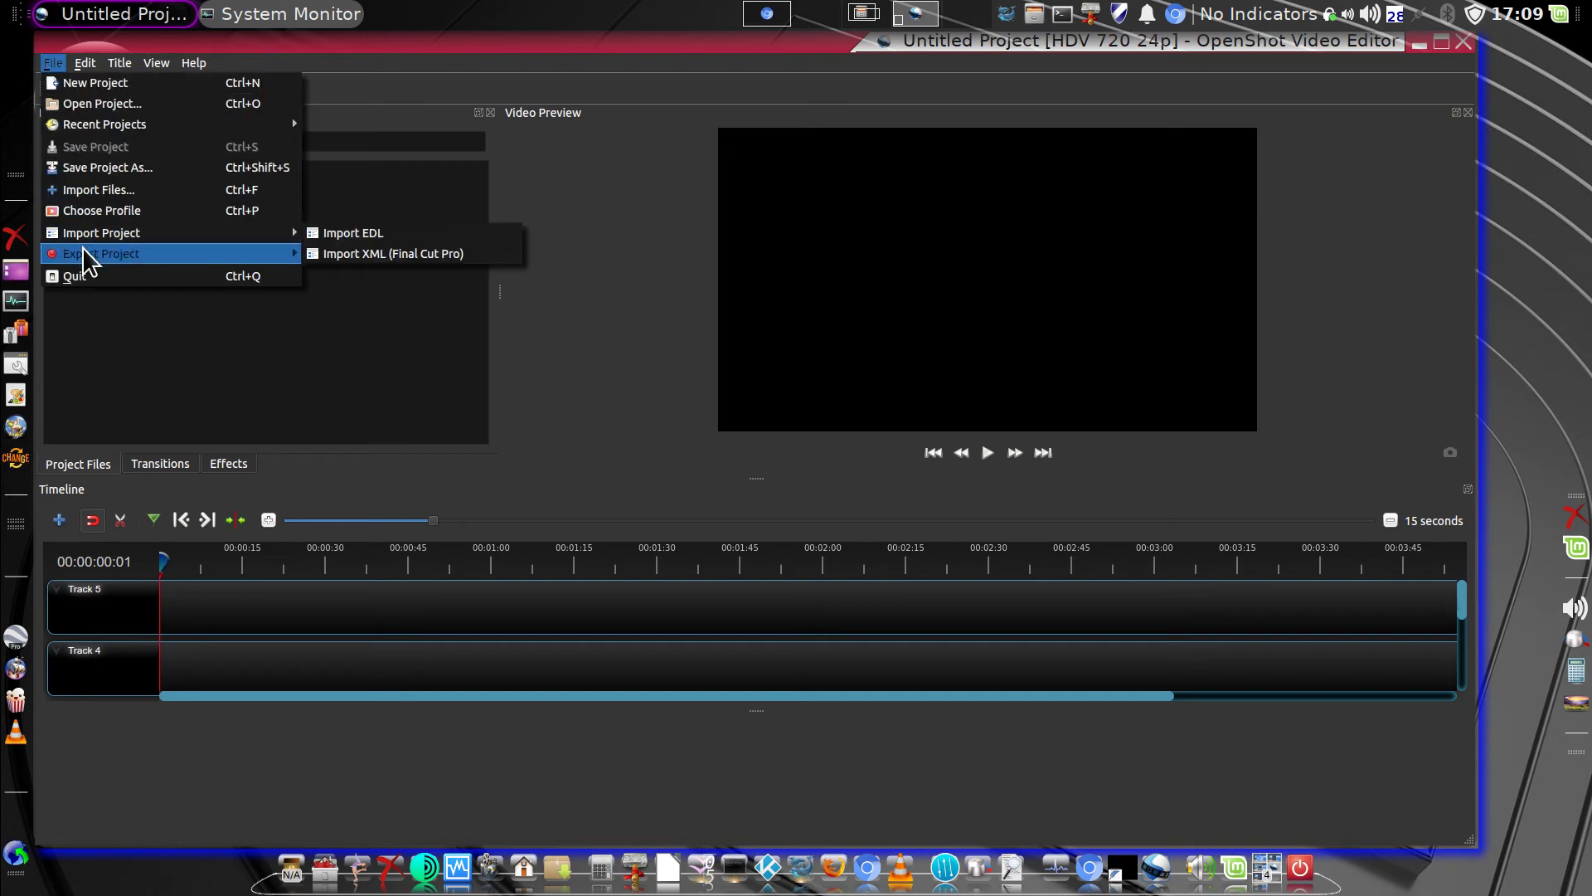
pyautogui.moveTo(193, 63)
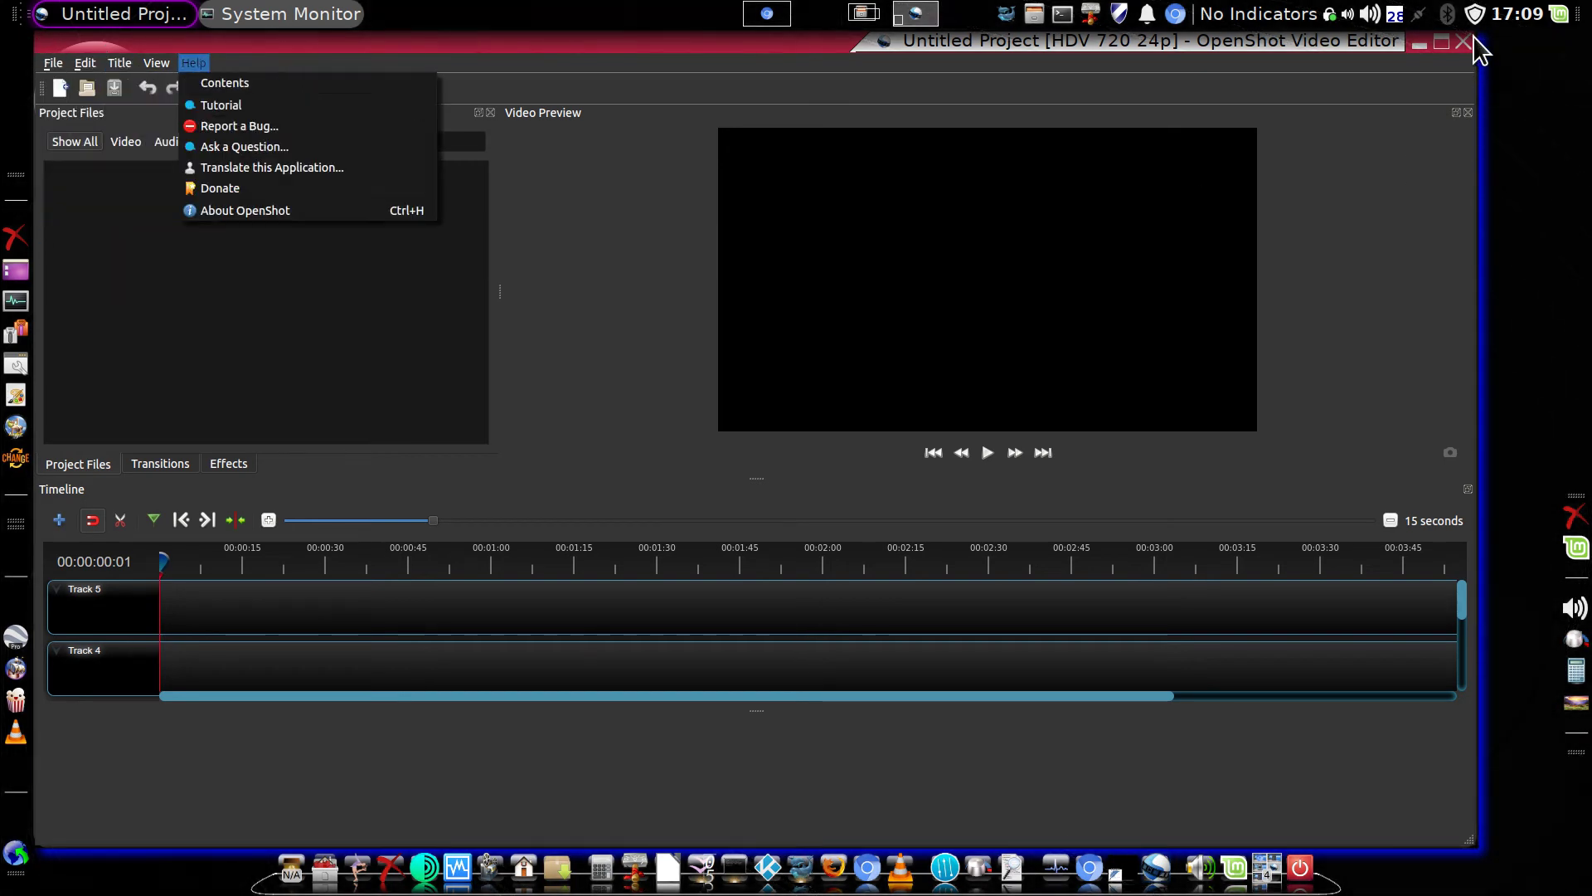
pyautogui.click(1477, 52)
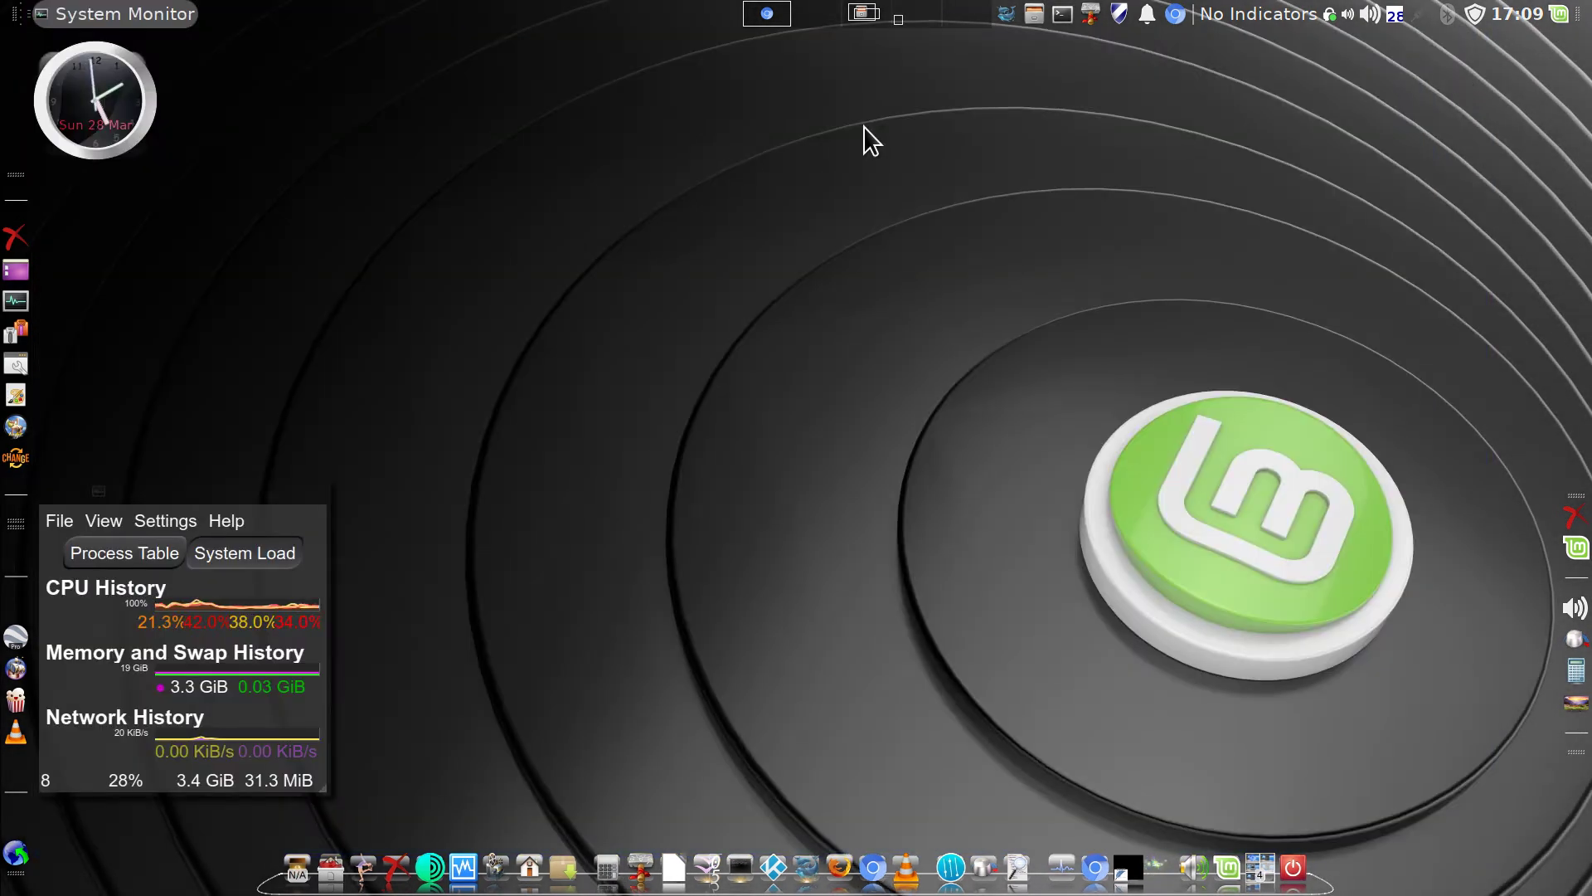
# Open the Dolphin file manager at Home and browse through its folders
pyautogui.click(1006, 15)
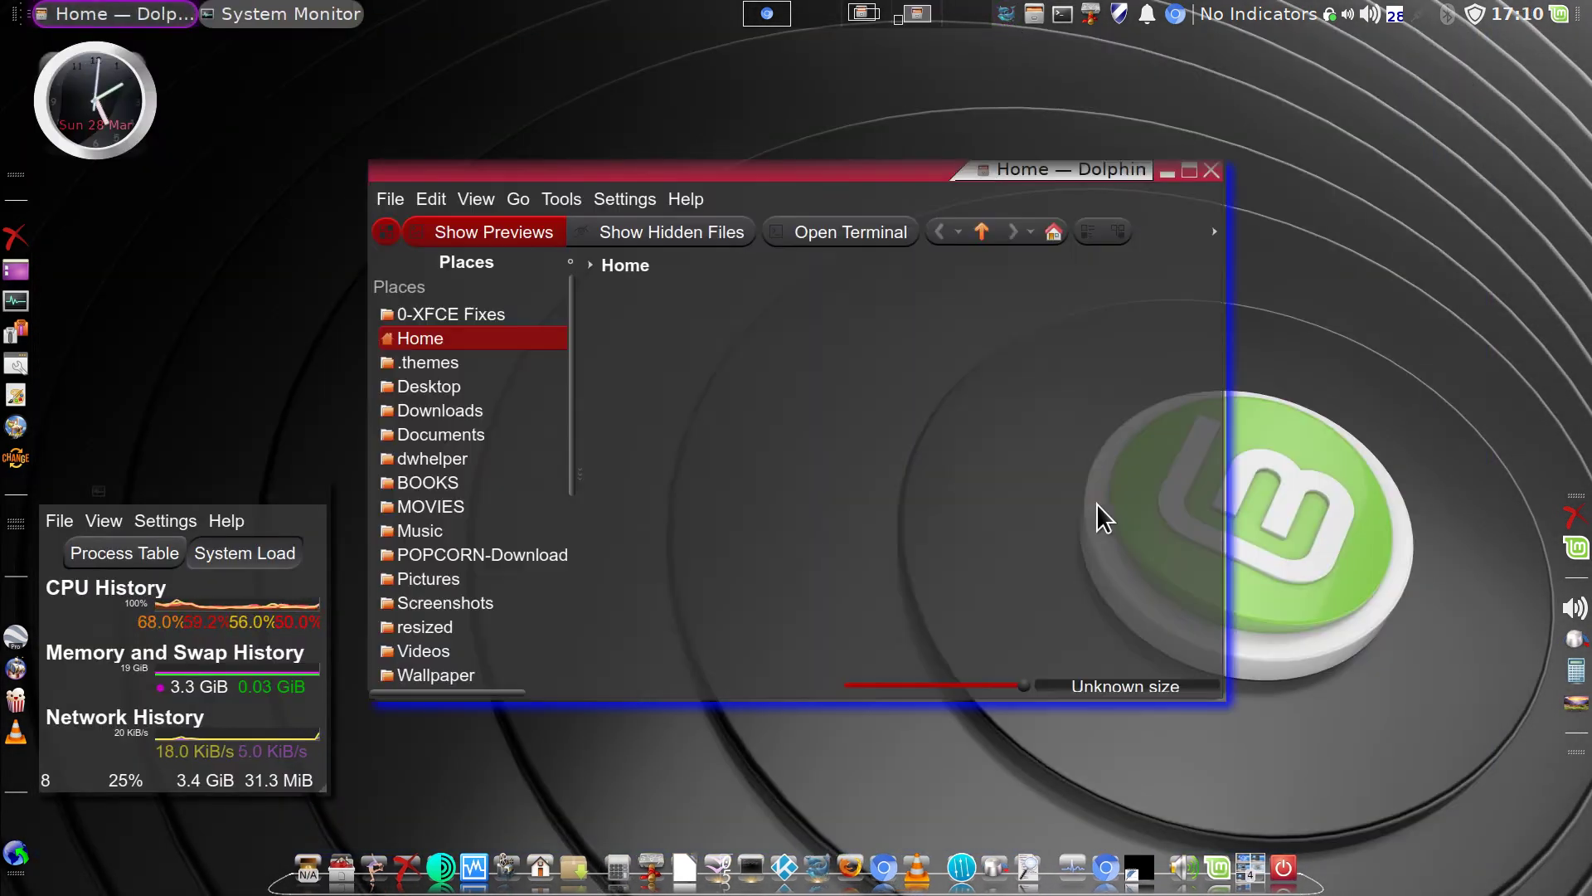
pyautogui.scroll(-5, 979, 430)
pyautogui.scroll(-4, 968, 442)
pyautogui.scroll(6, 969, 441)
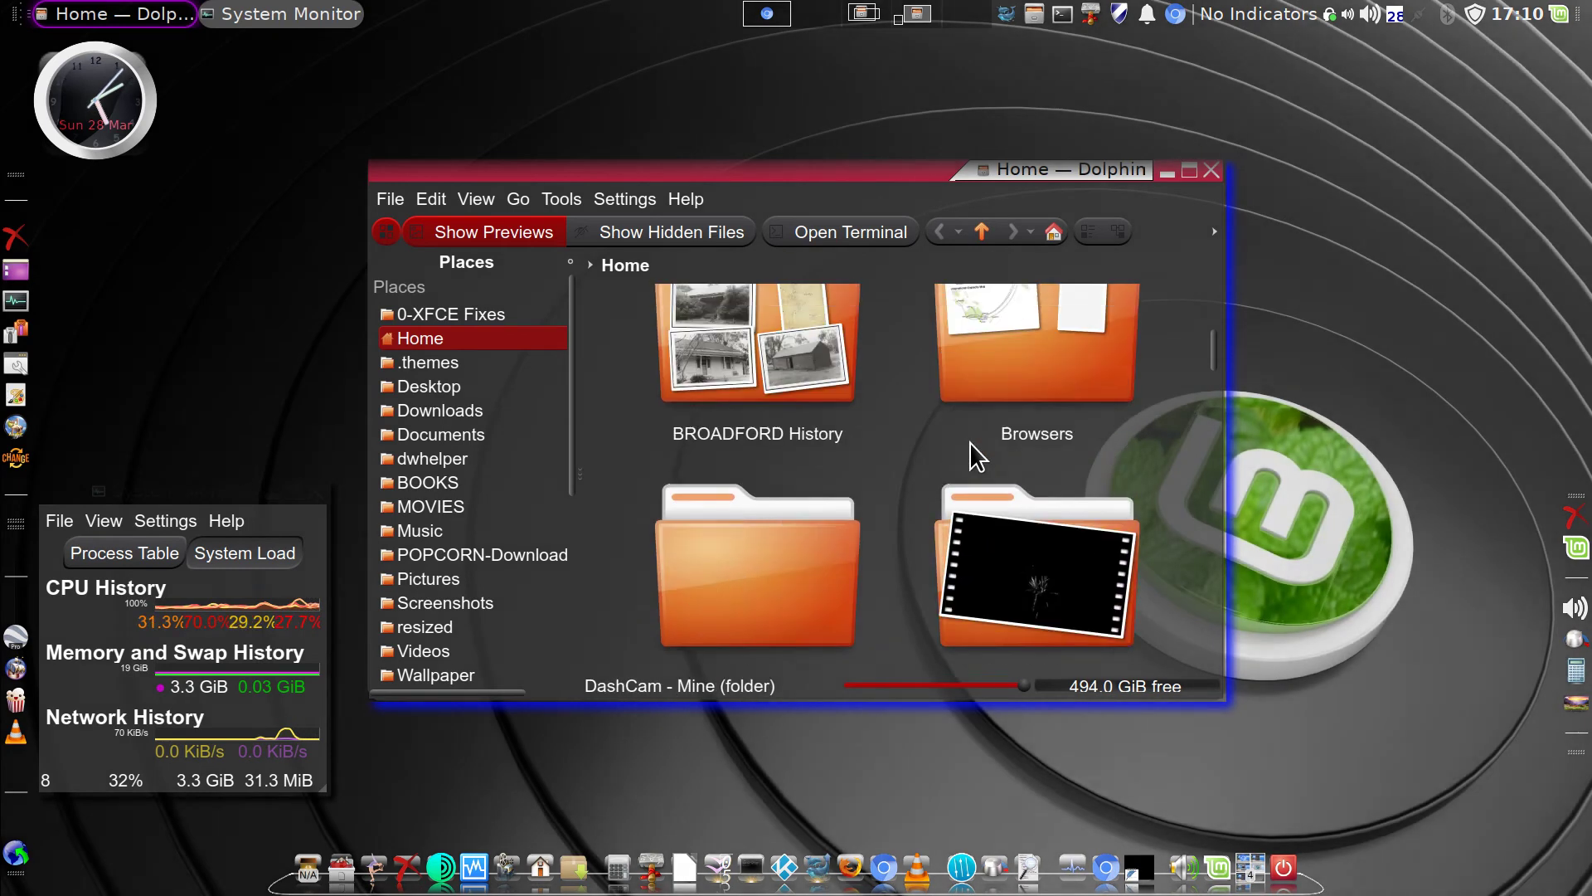
pyautogui.scroll(-1, 969, 441)
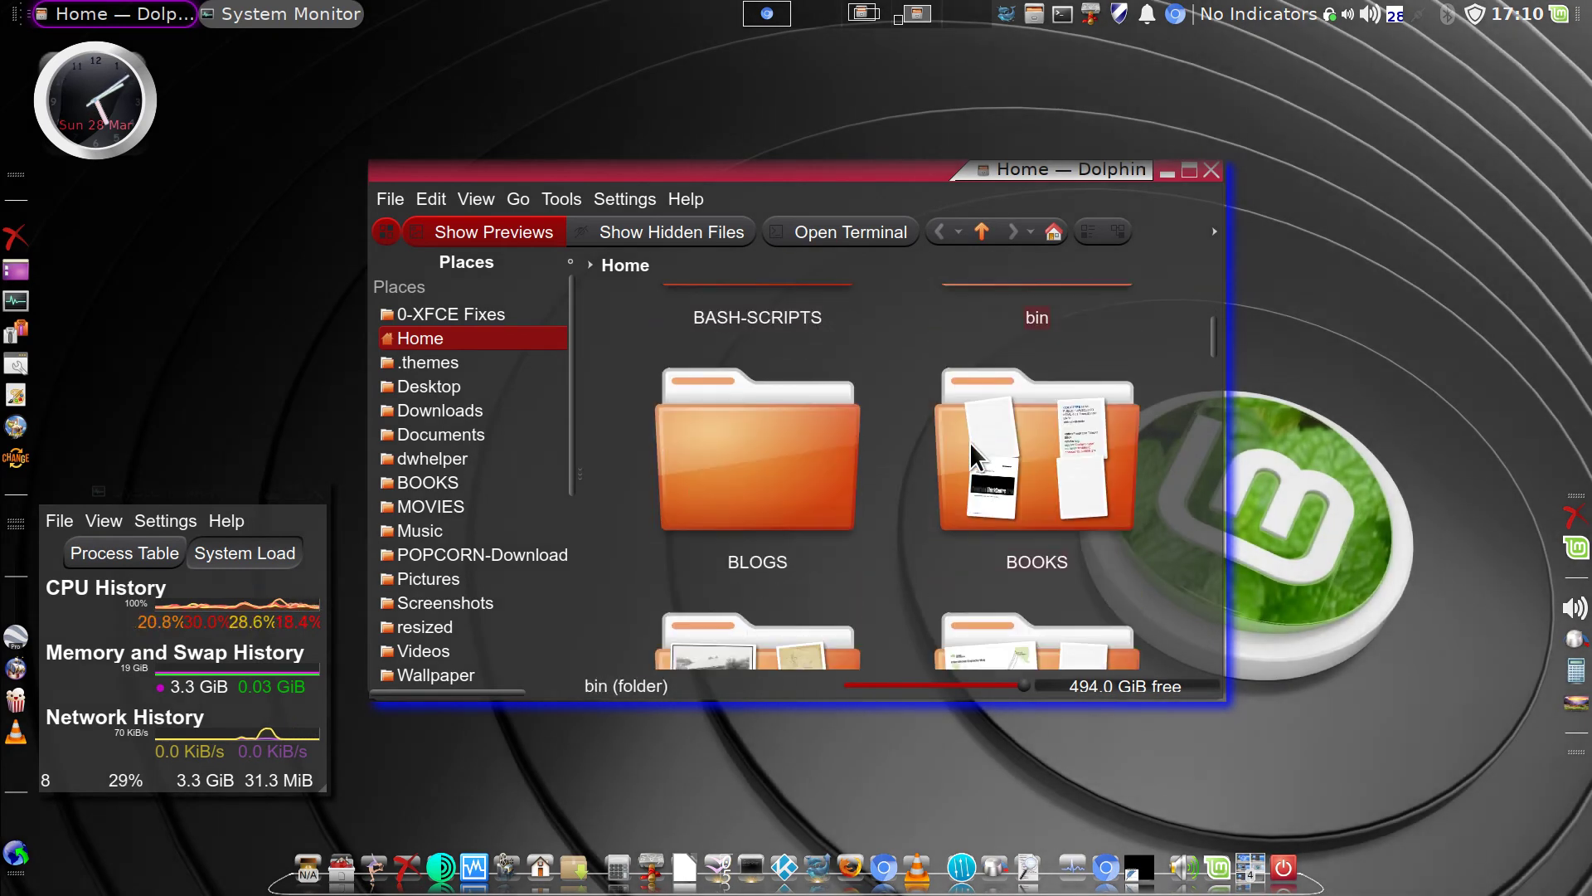
pyautogui.scroll(1, 969, 441)
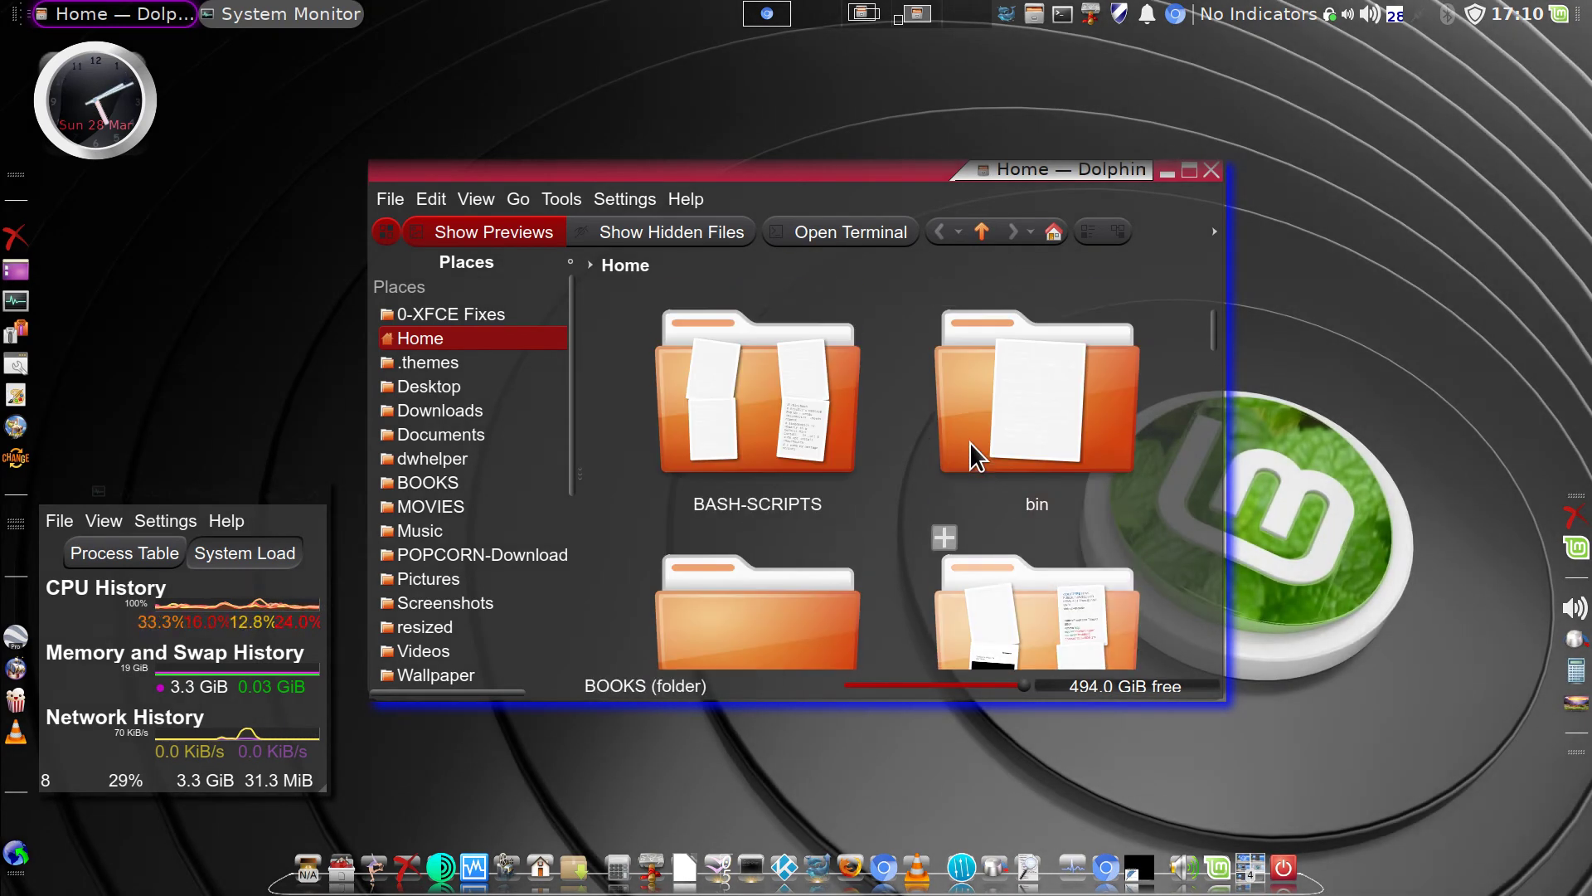
pyautogui.scroll(-1, 963, 445)
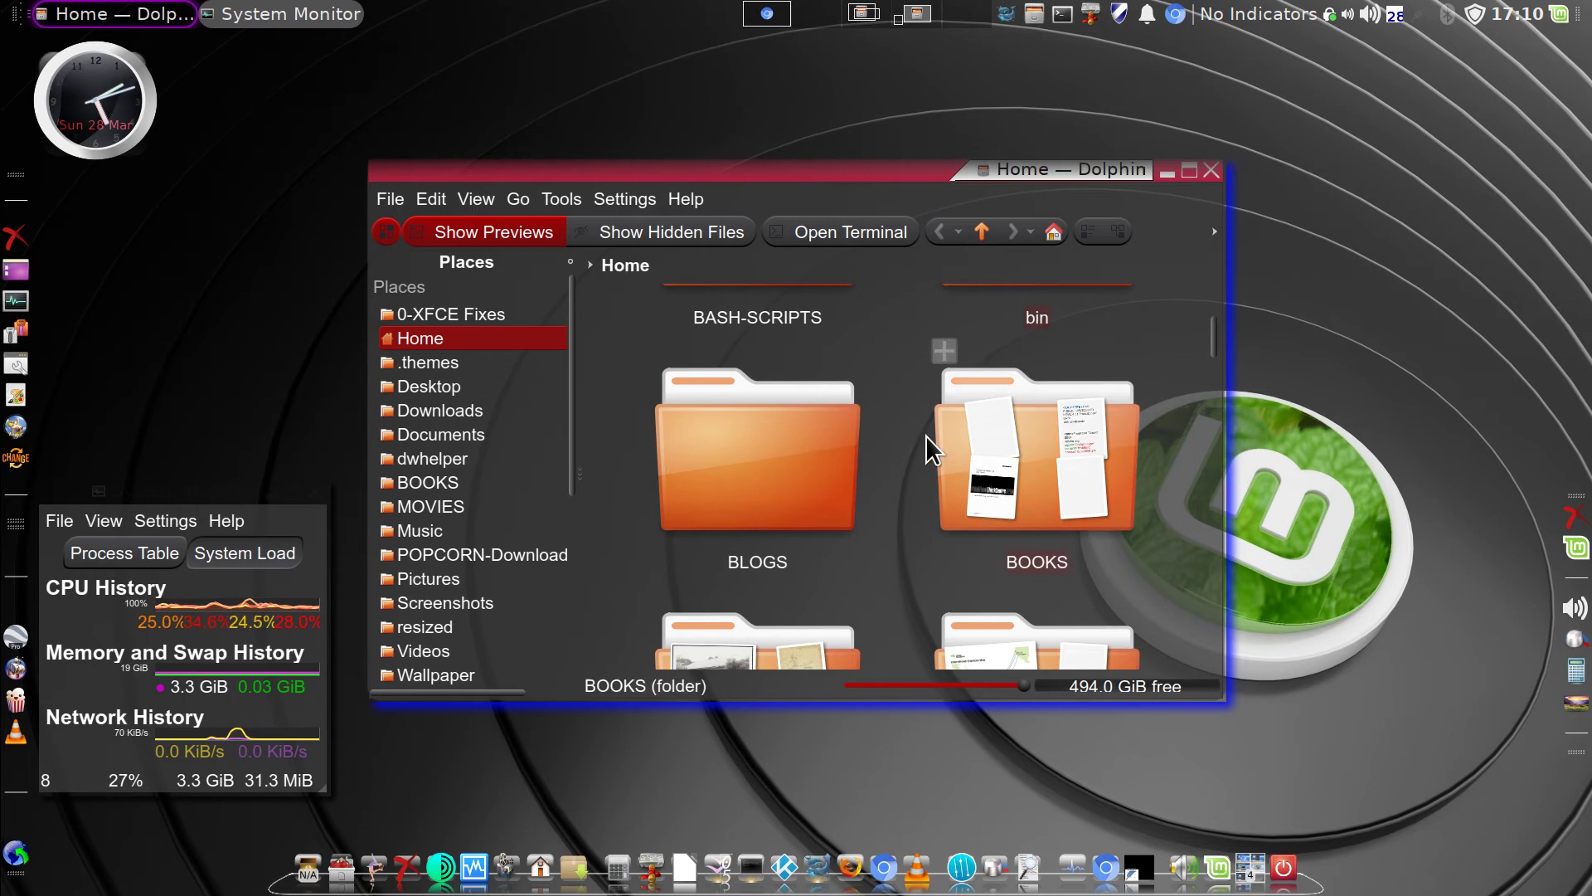
# Look inside the BLOGS and BOOKS folders, returning to Home after each one
pyautogui.click(806, 454)
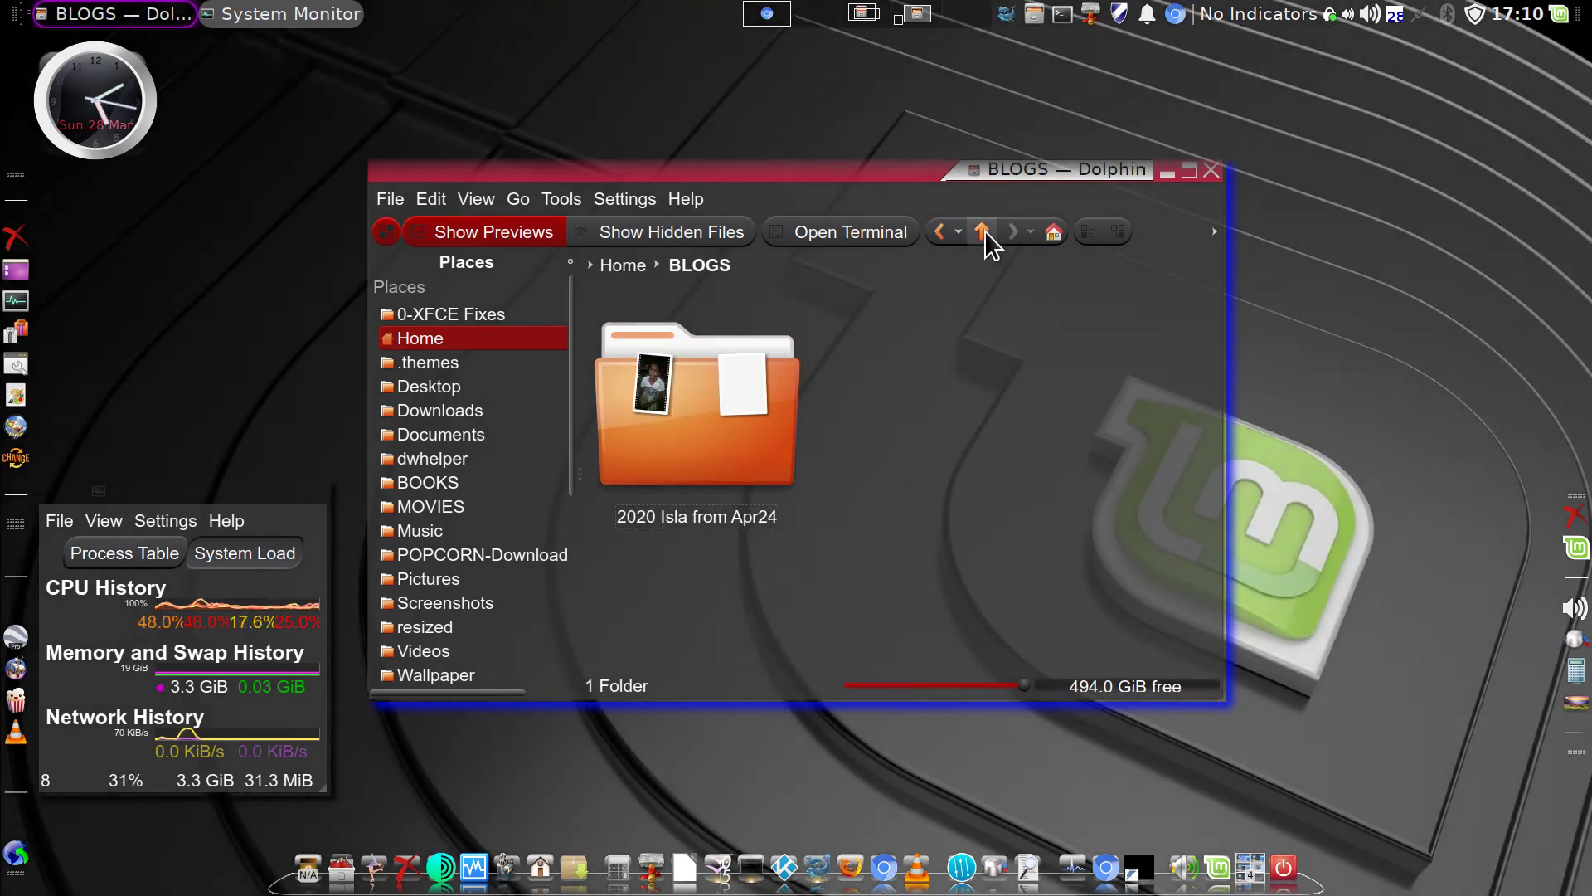
pyautogui.click(983, 231)
pyautogui.click(1028, 572)
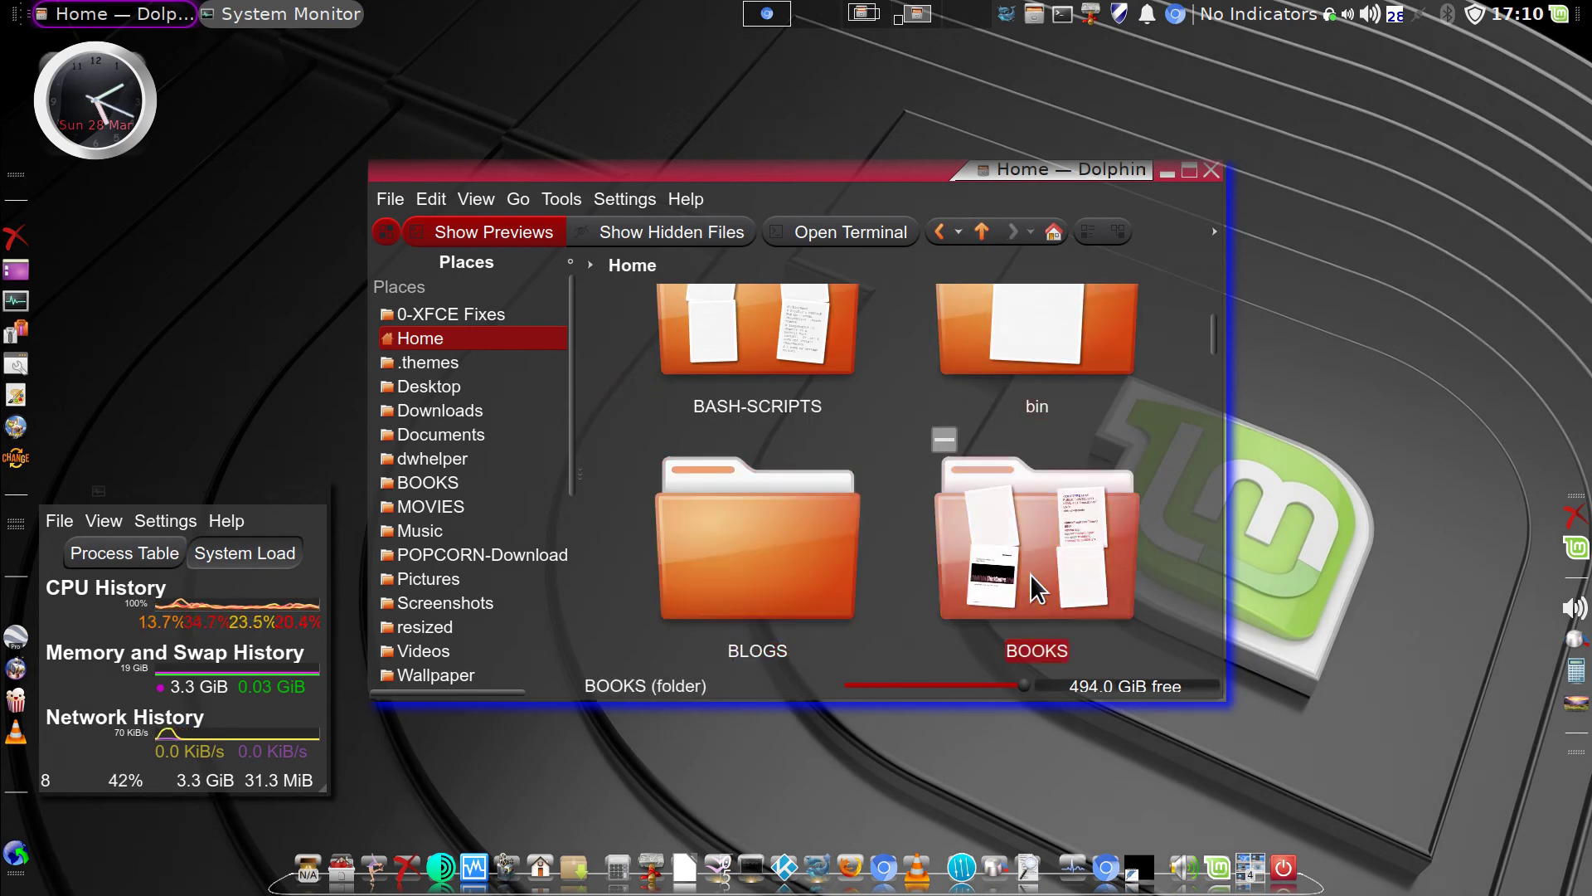
pyautogui.doubleClick(1031, 574)
pyautogui.scroll(-3, 929, 446)
pyautogui.scroll(3, 930, 448)
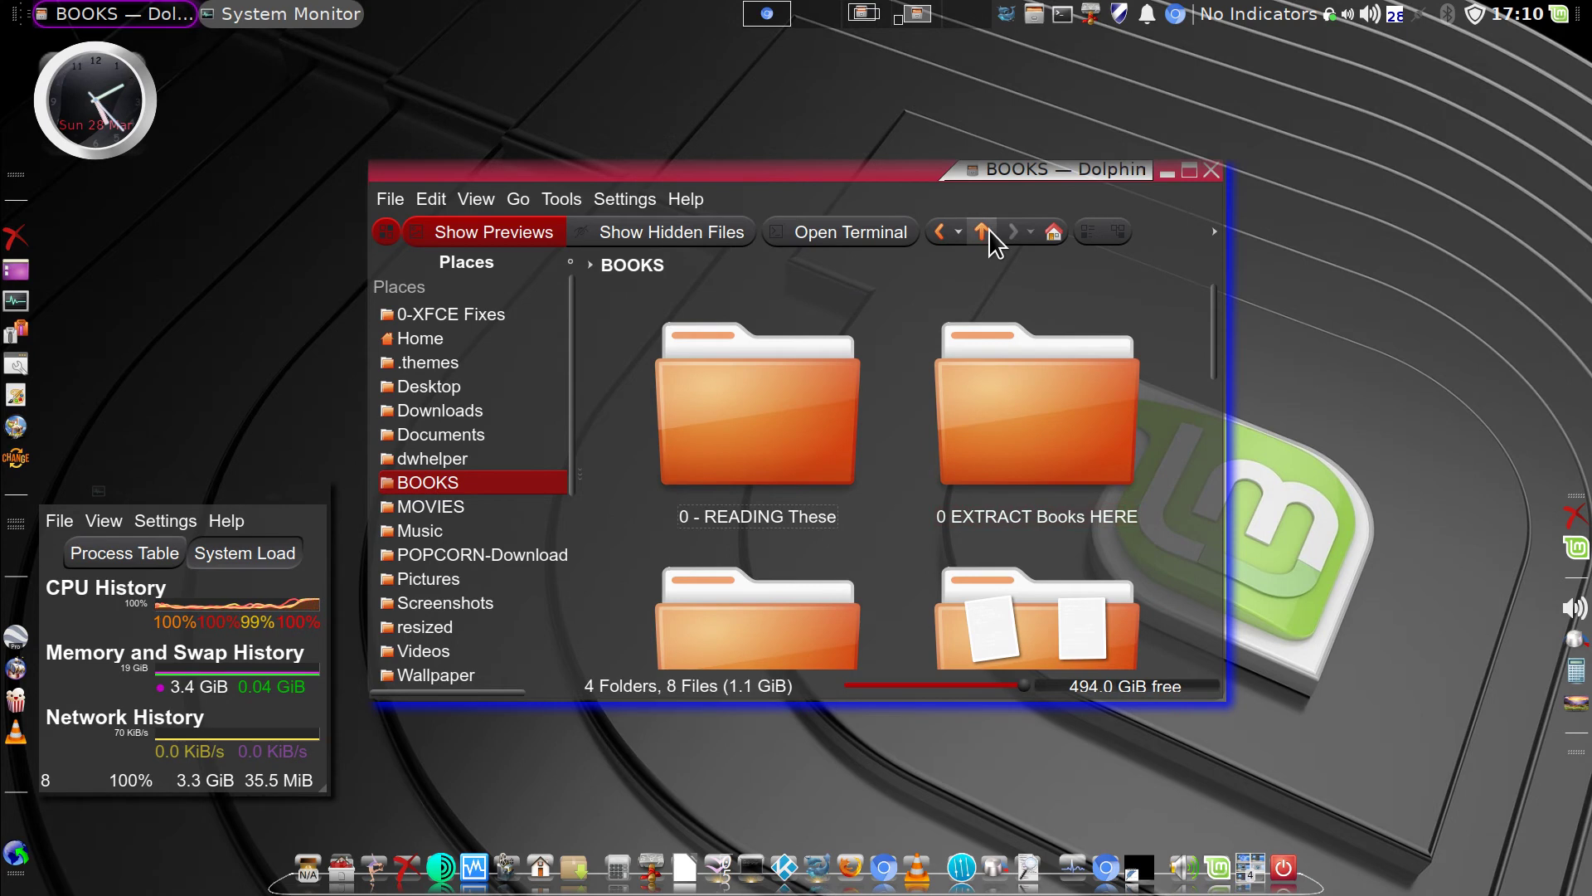
pyautogui.click(982, 232)
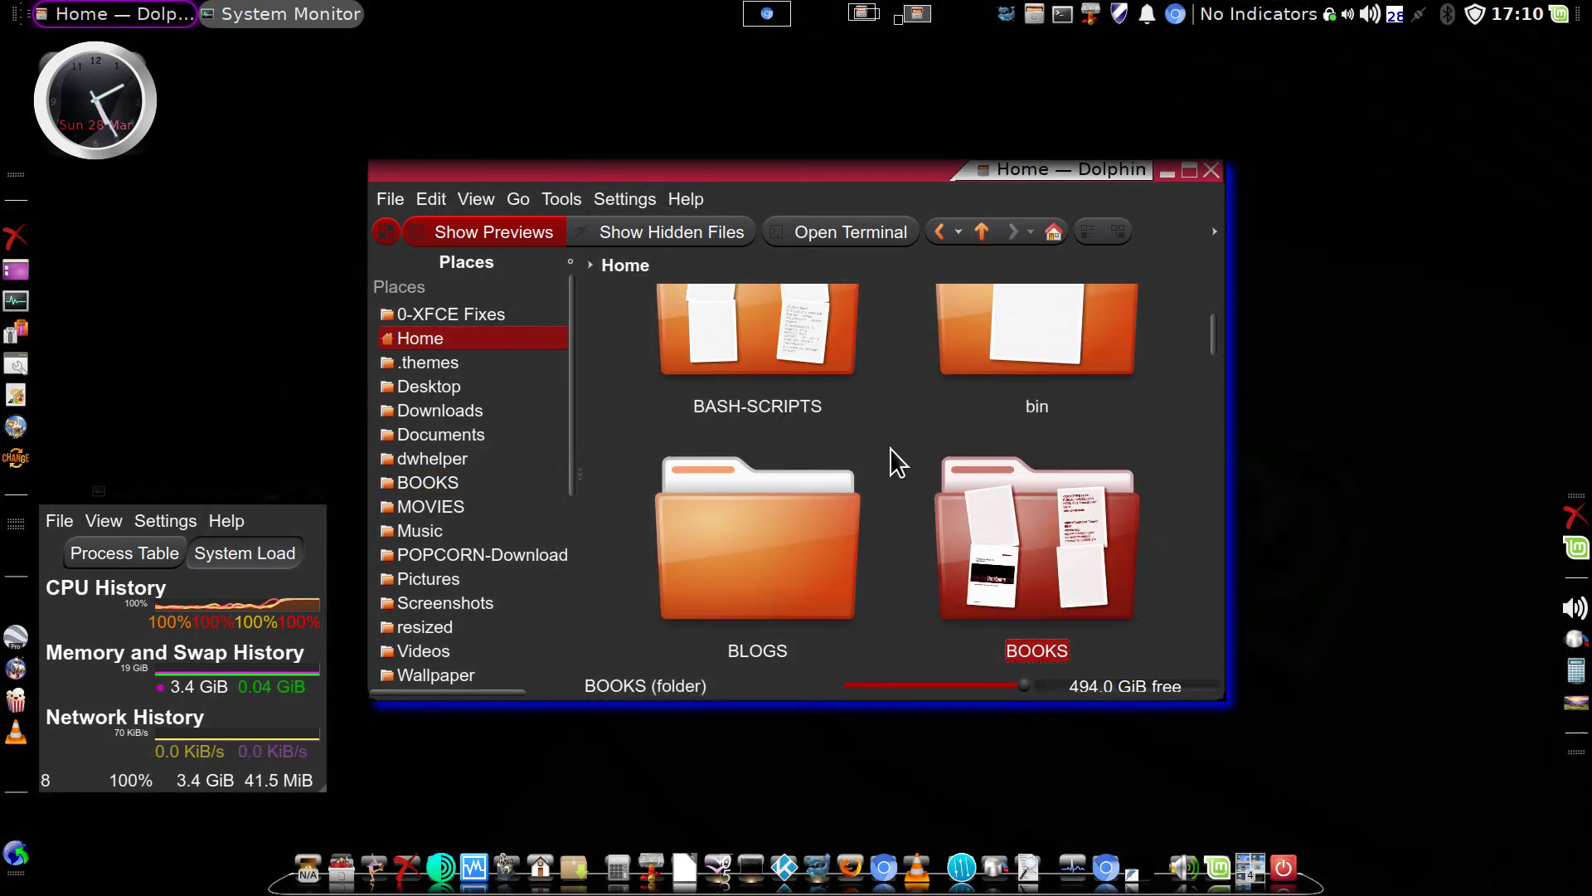
# Open the BASH-SCRIPTS folder, make its icons smaller, and look through the folders and script files
pyautogui.doubleClick(785, 333)
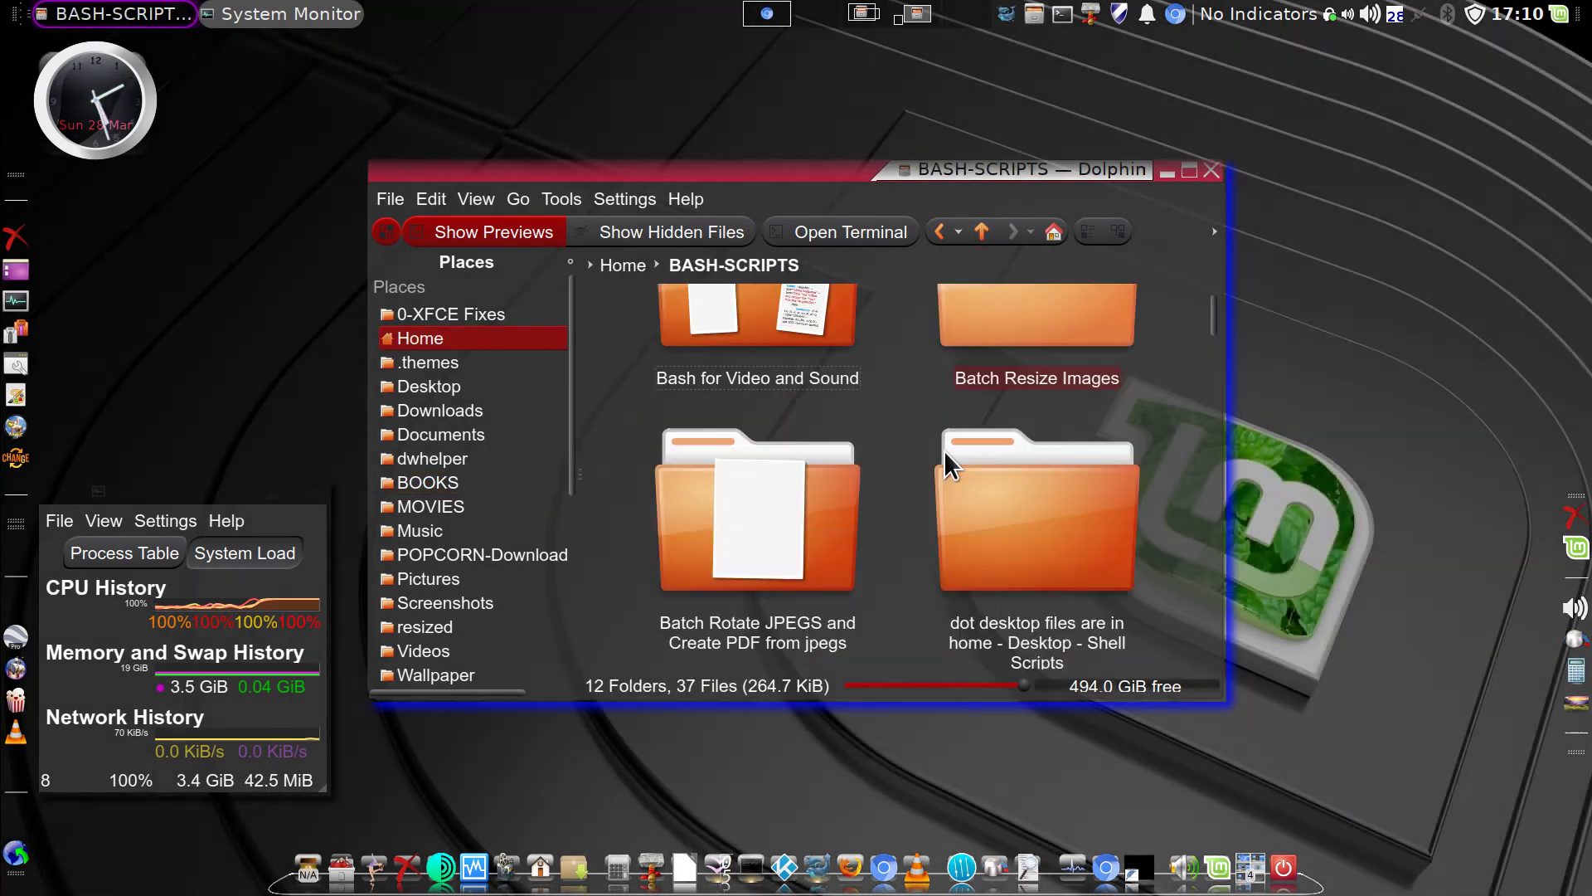
pyautogui.scroll(2, 943, 450)
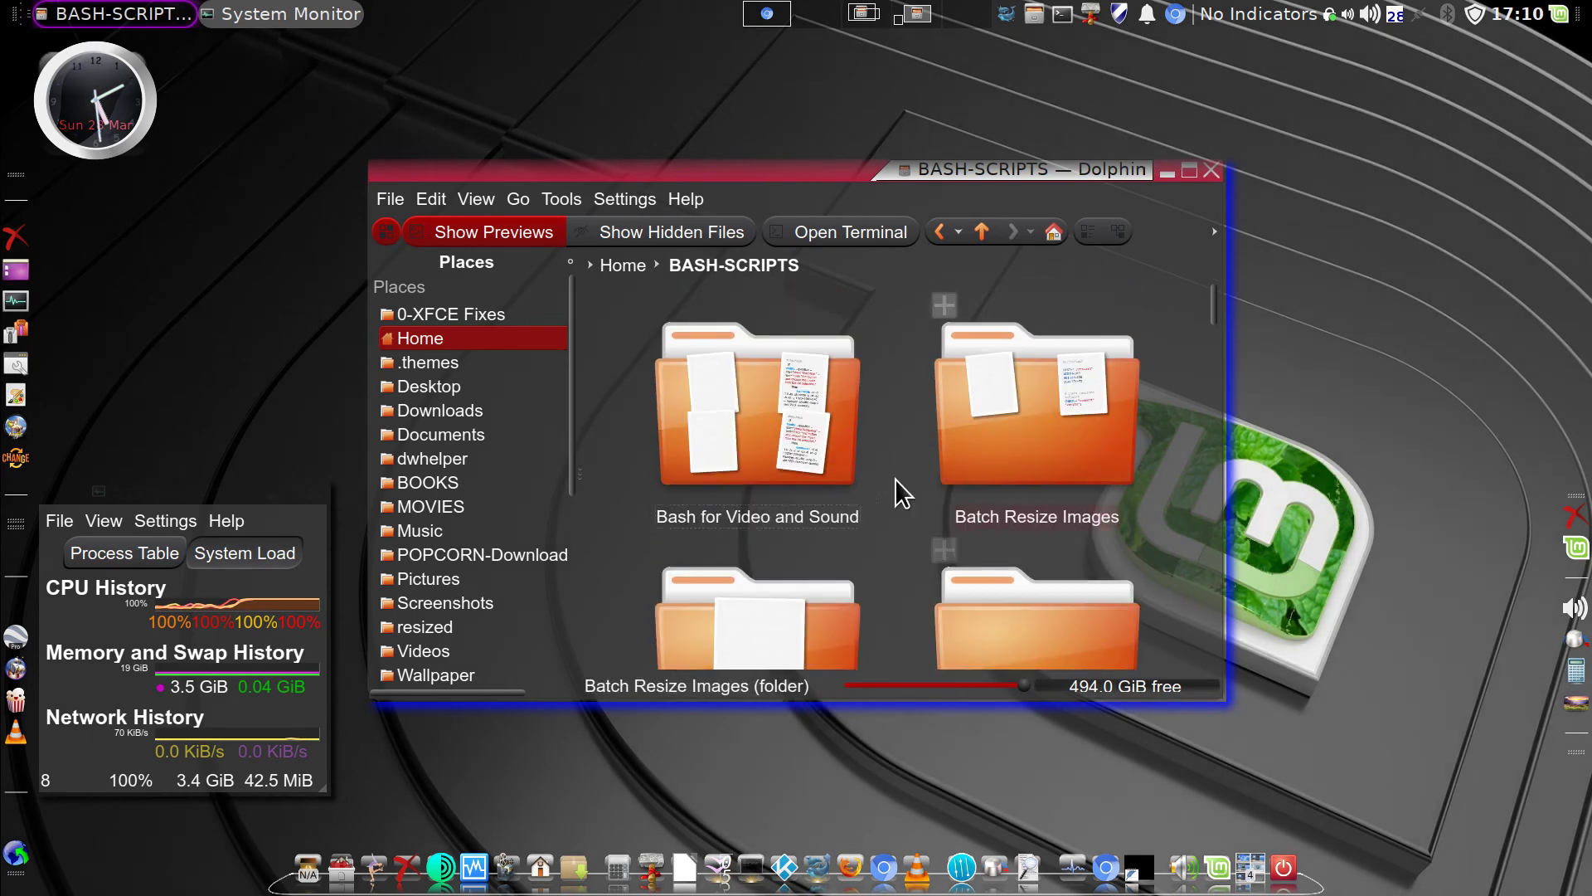
pyautogui.scroll(-4, 882, 480)
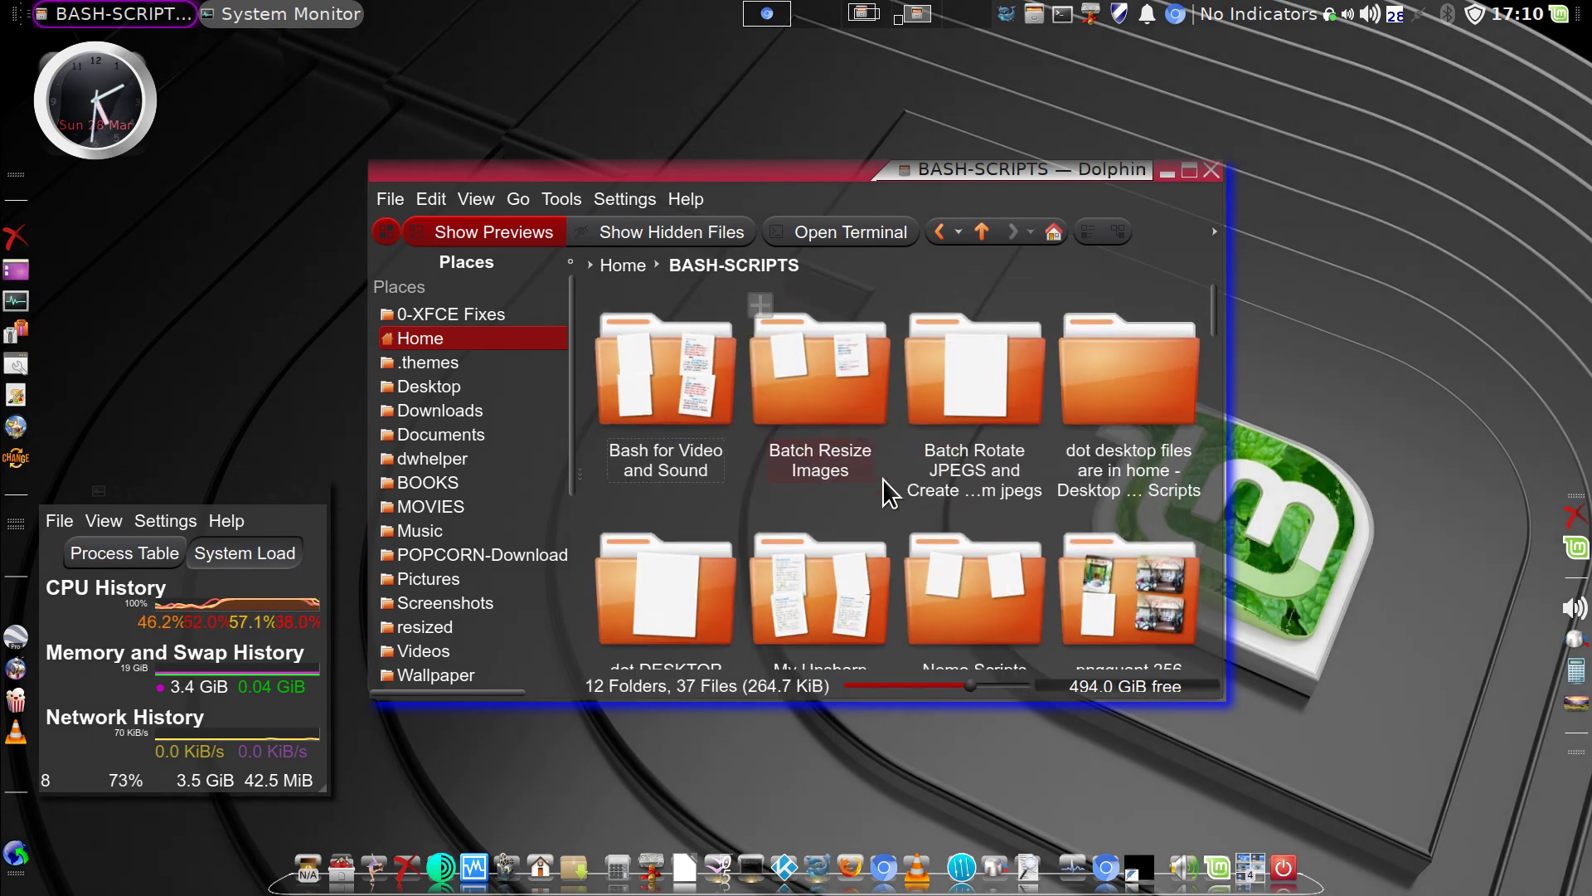
pyautogui.scroll(-1, 882, 479)
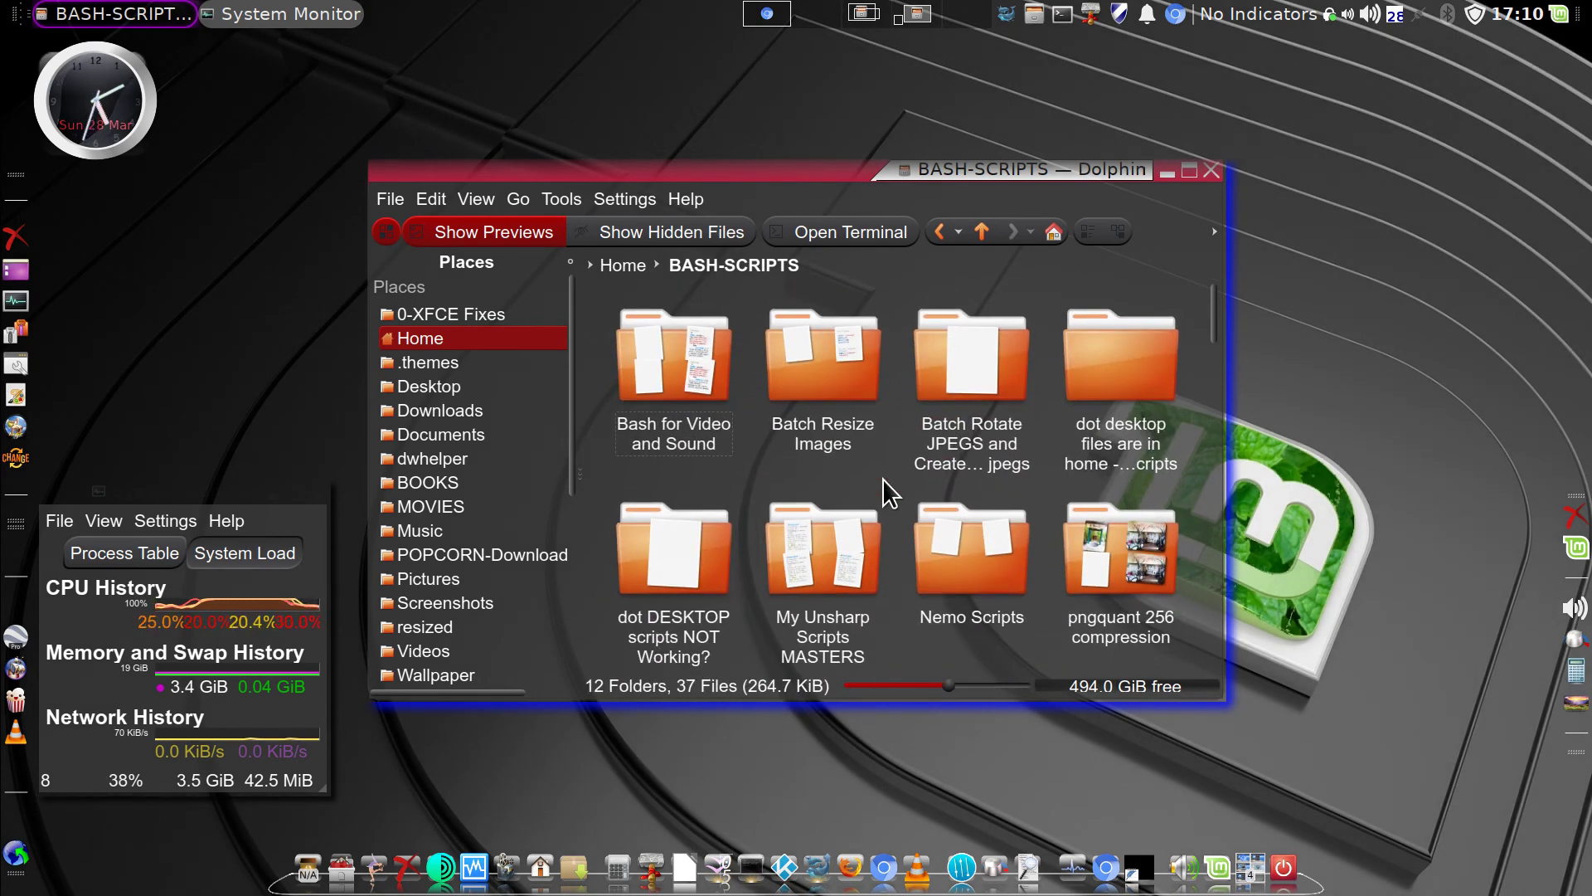
pyautogui.scroll(-5, 869, 501)
pyautogui.scroll(5, 870, 501)
pyautogui.scroll(-6, 872, 500)
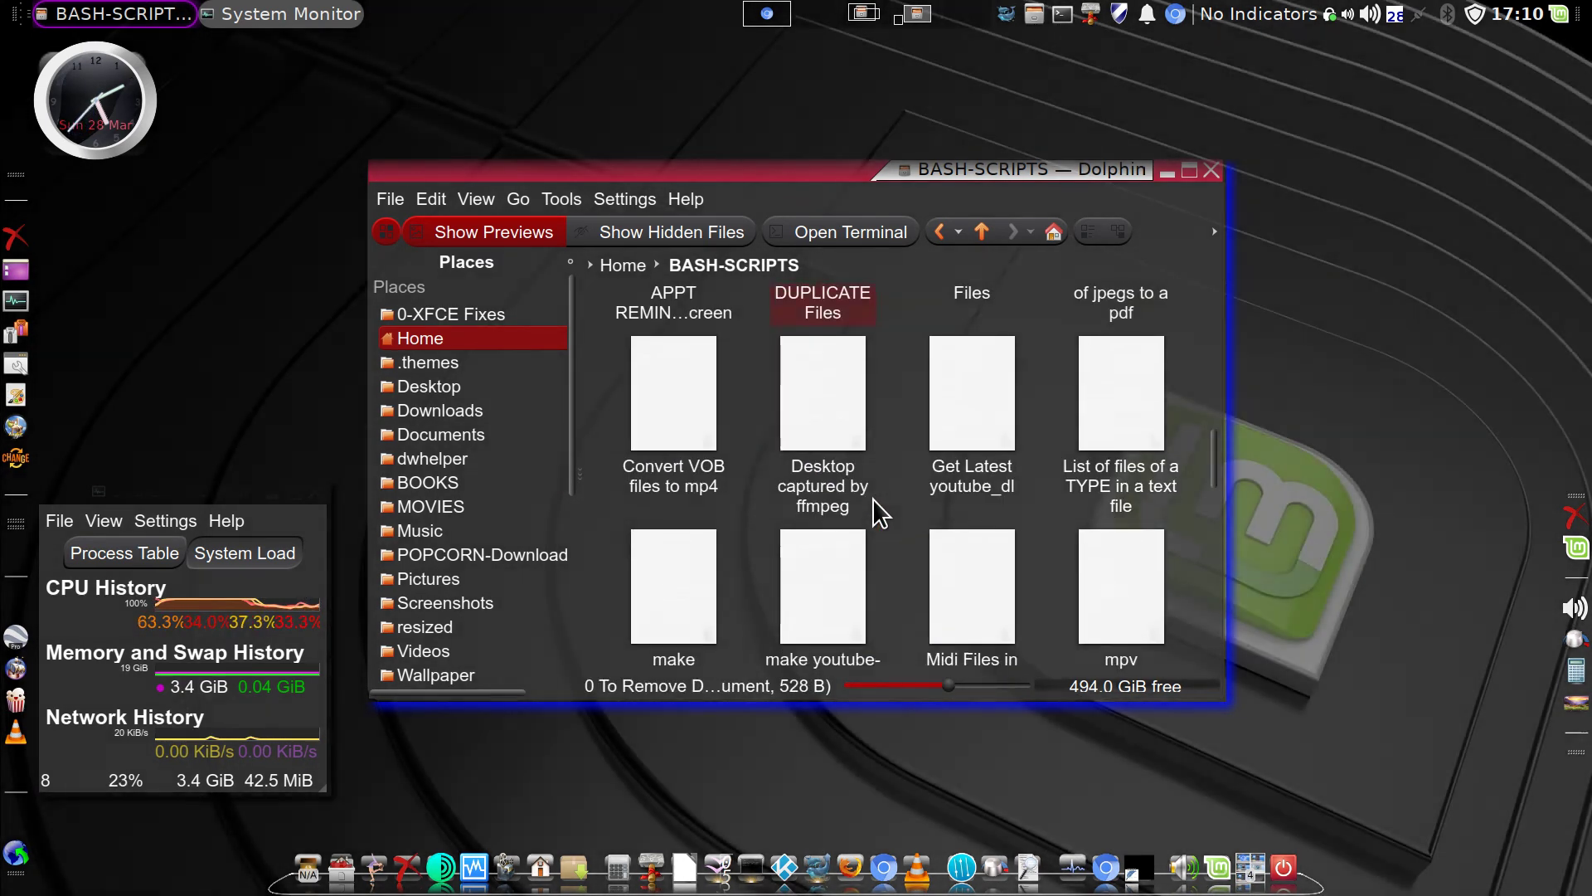
# Return to the first folders in BASH-SCRIPTS, roll the Dolphin window up and back down, and resize it slightly narrower and taller
pyautogui.scroll(5, 872, 499)
pyautogui.scroll(1, 875, 498)
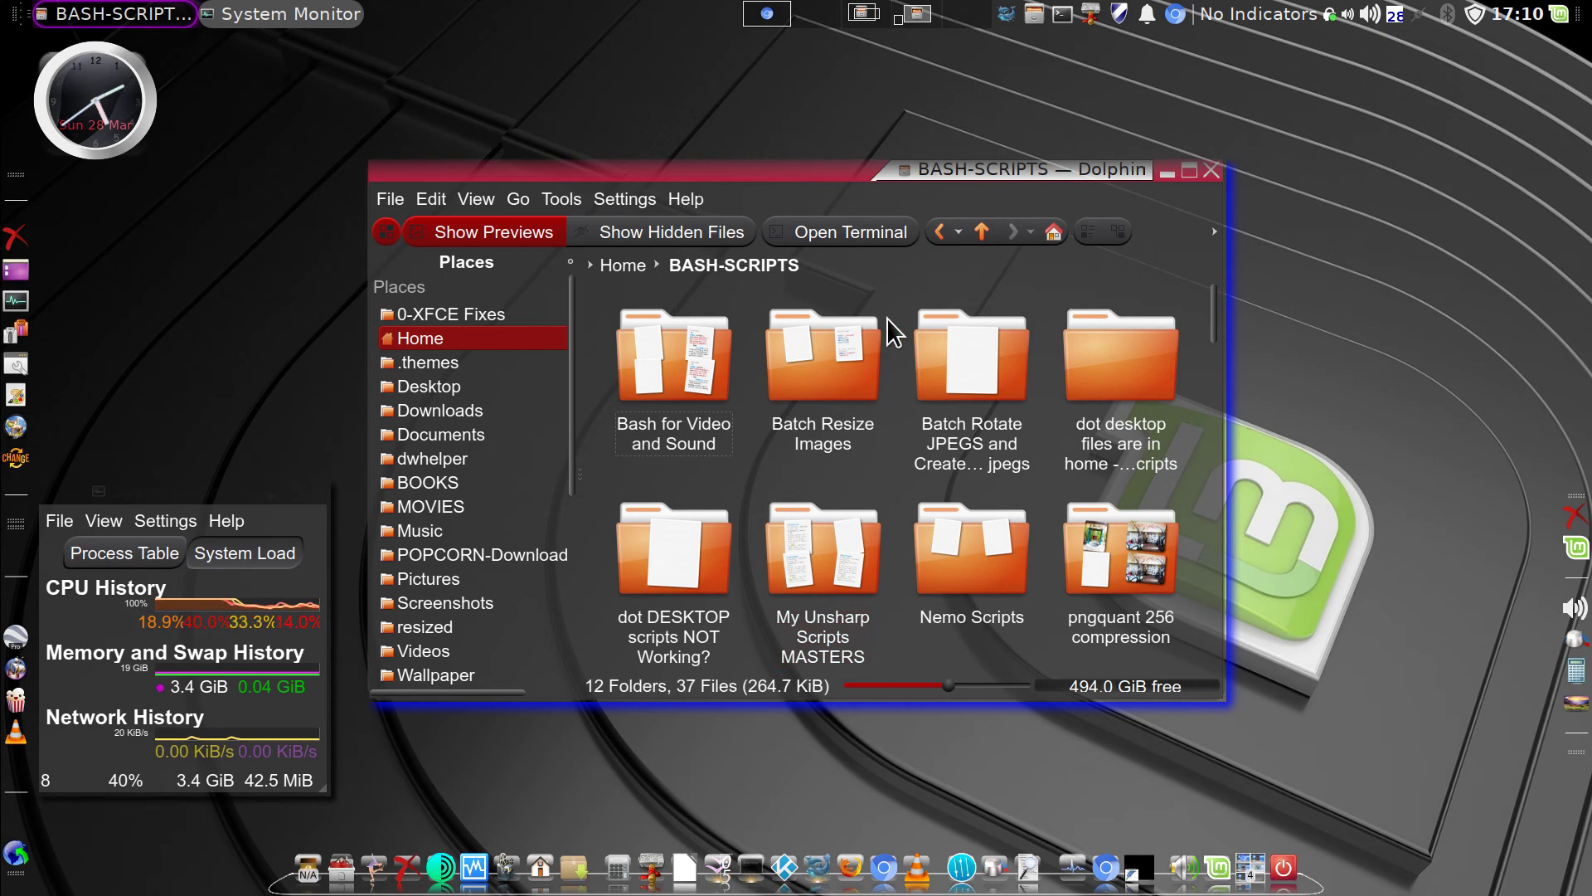
pyautogui.scroll(1, 928, 170)
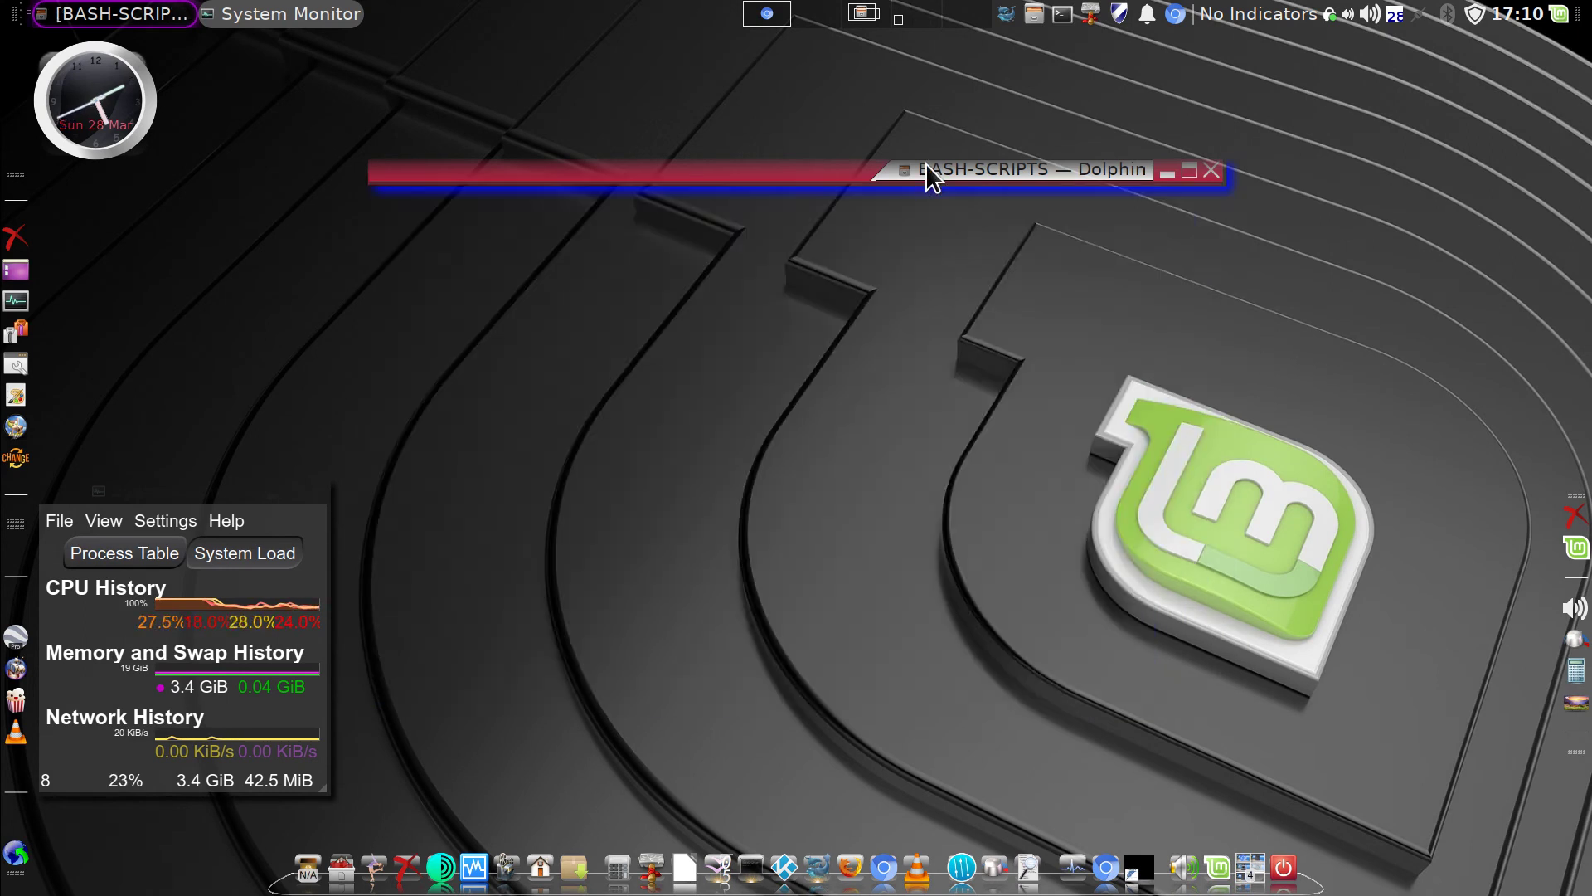
pyautogui.scroll(-1, 928, 170)
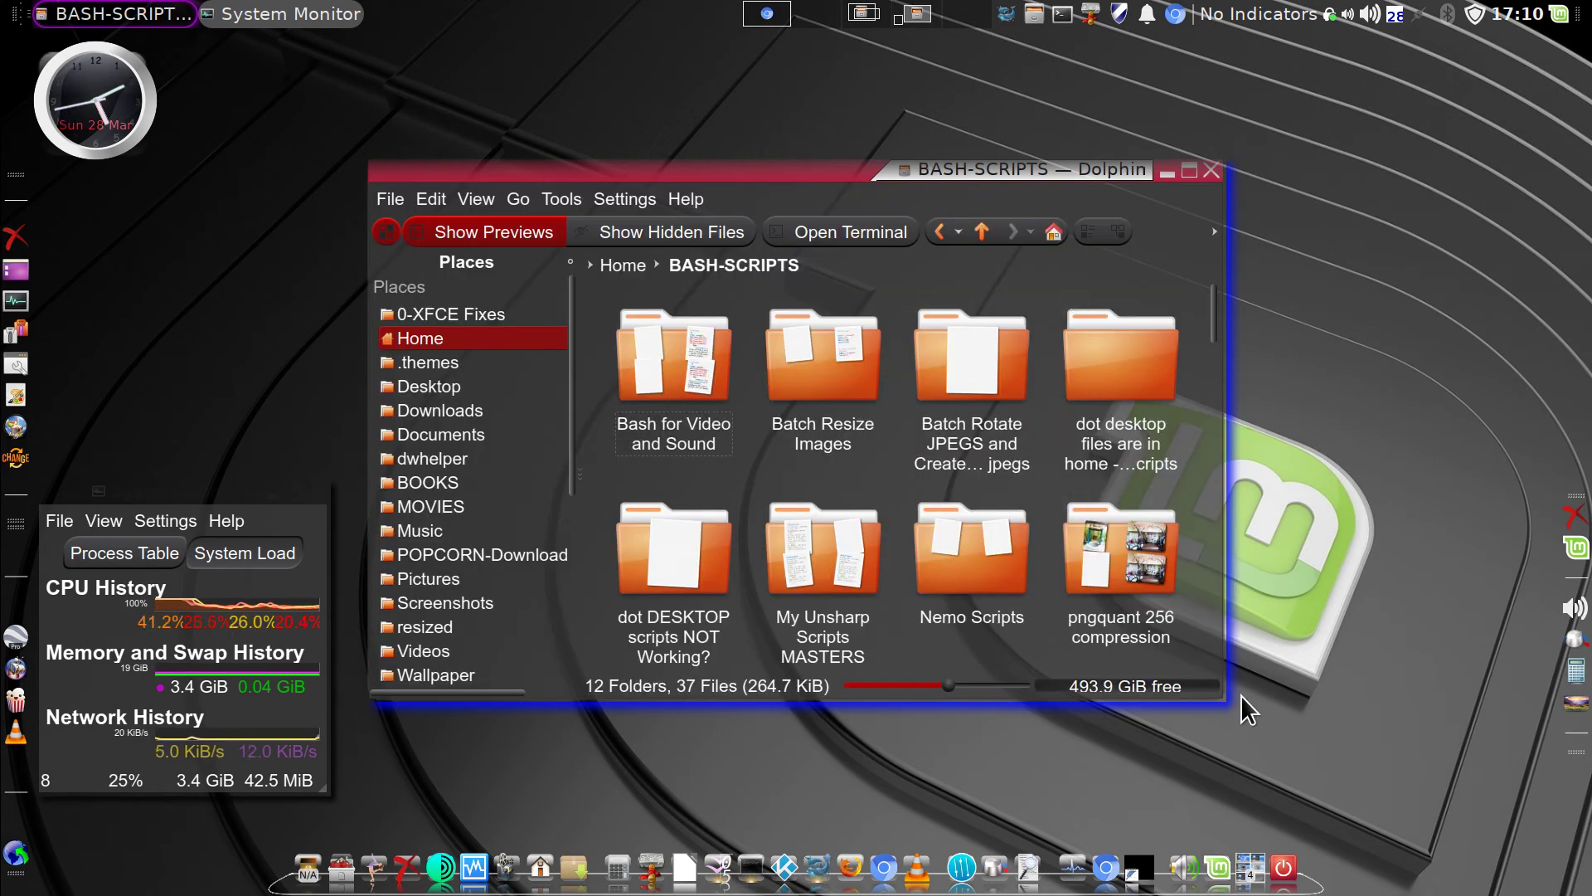
pyautogui.moveTo(1224, 701); pyautogui.dragTo(1155, 707)
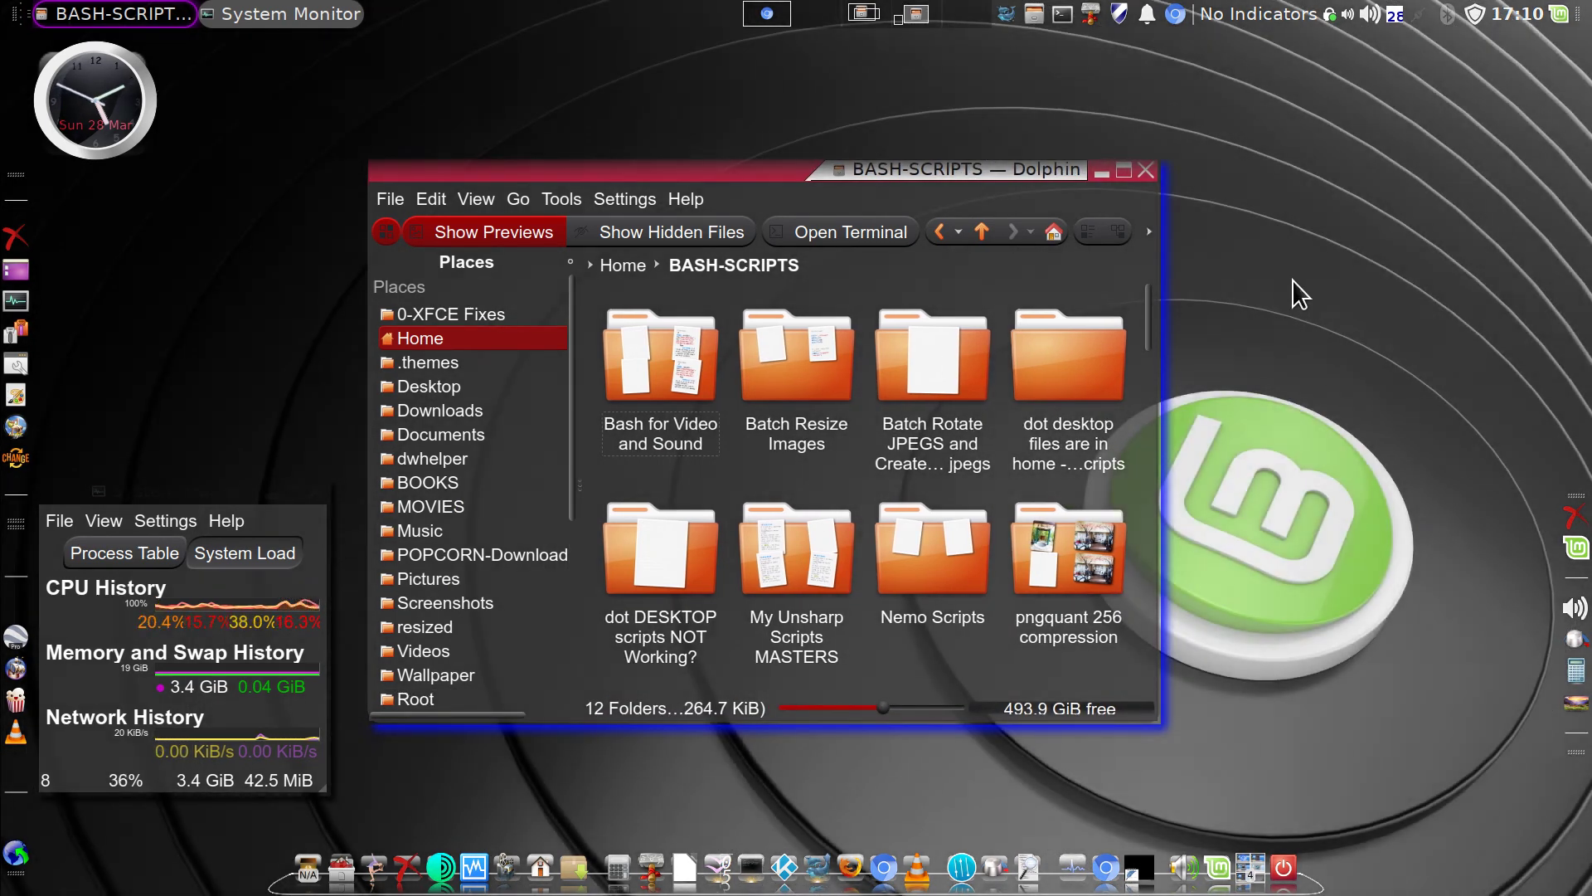
# Go to the workspace holding the LibreOffice Writer document Untitled 1, bring it forward, and close it without saving
pyautogui.hotkey('ctrl', 'alt', 'Right')
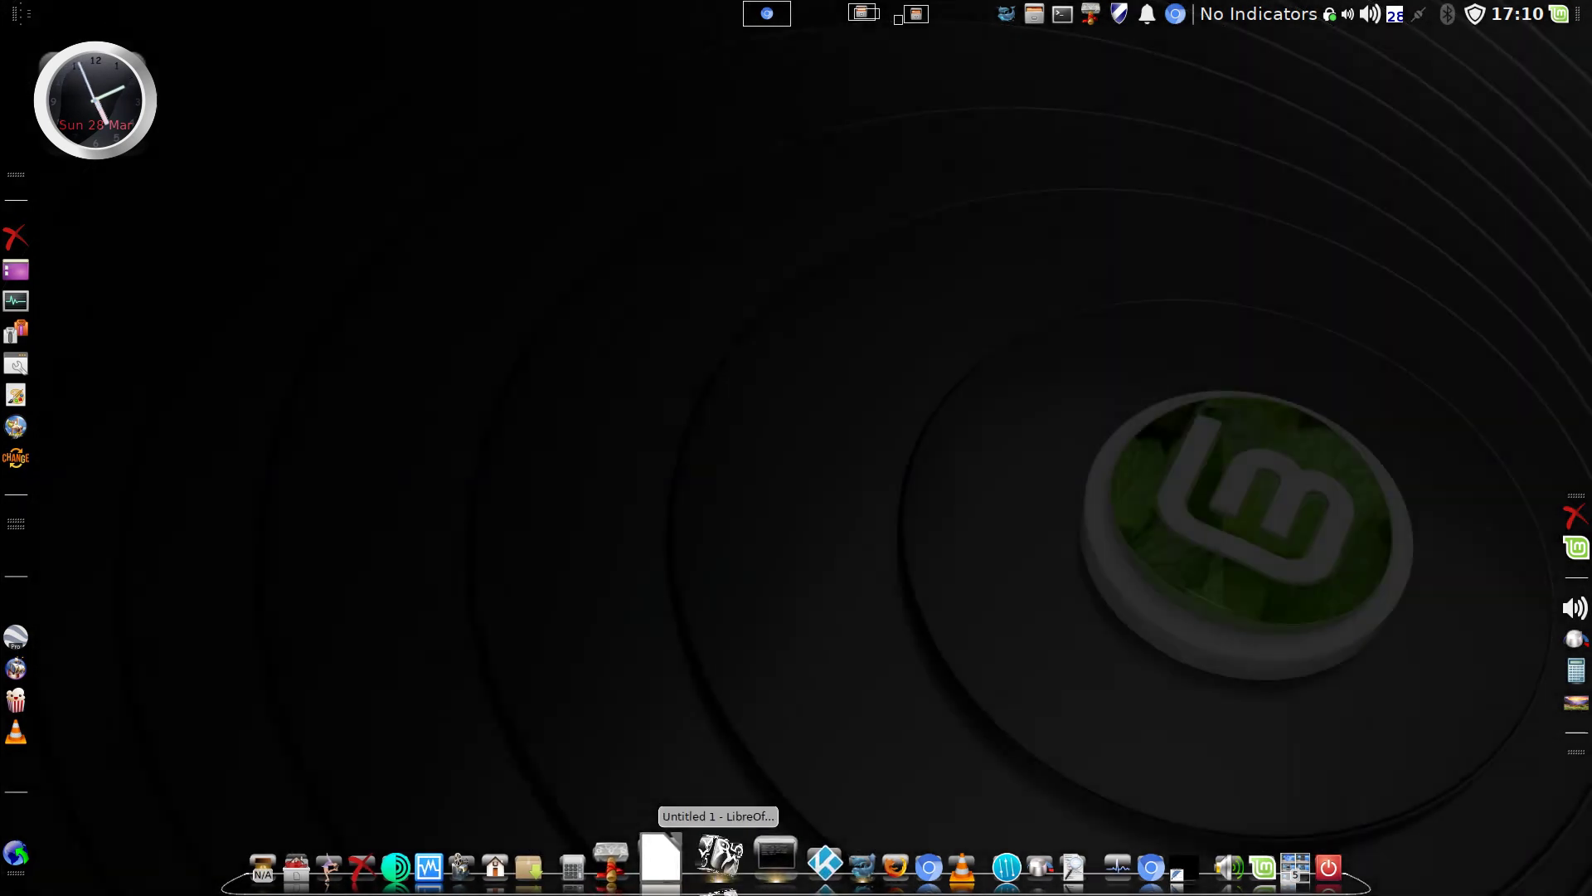
pyautogui.click(660, 856)
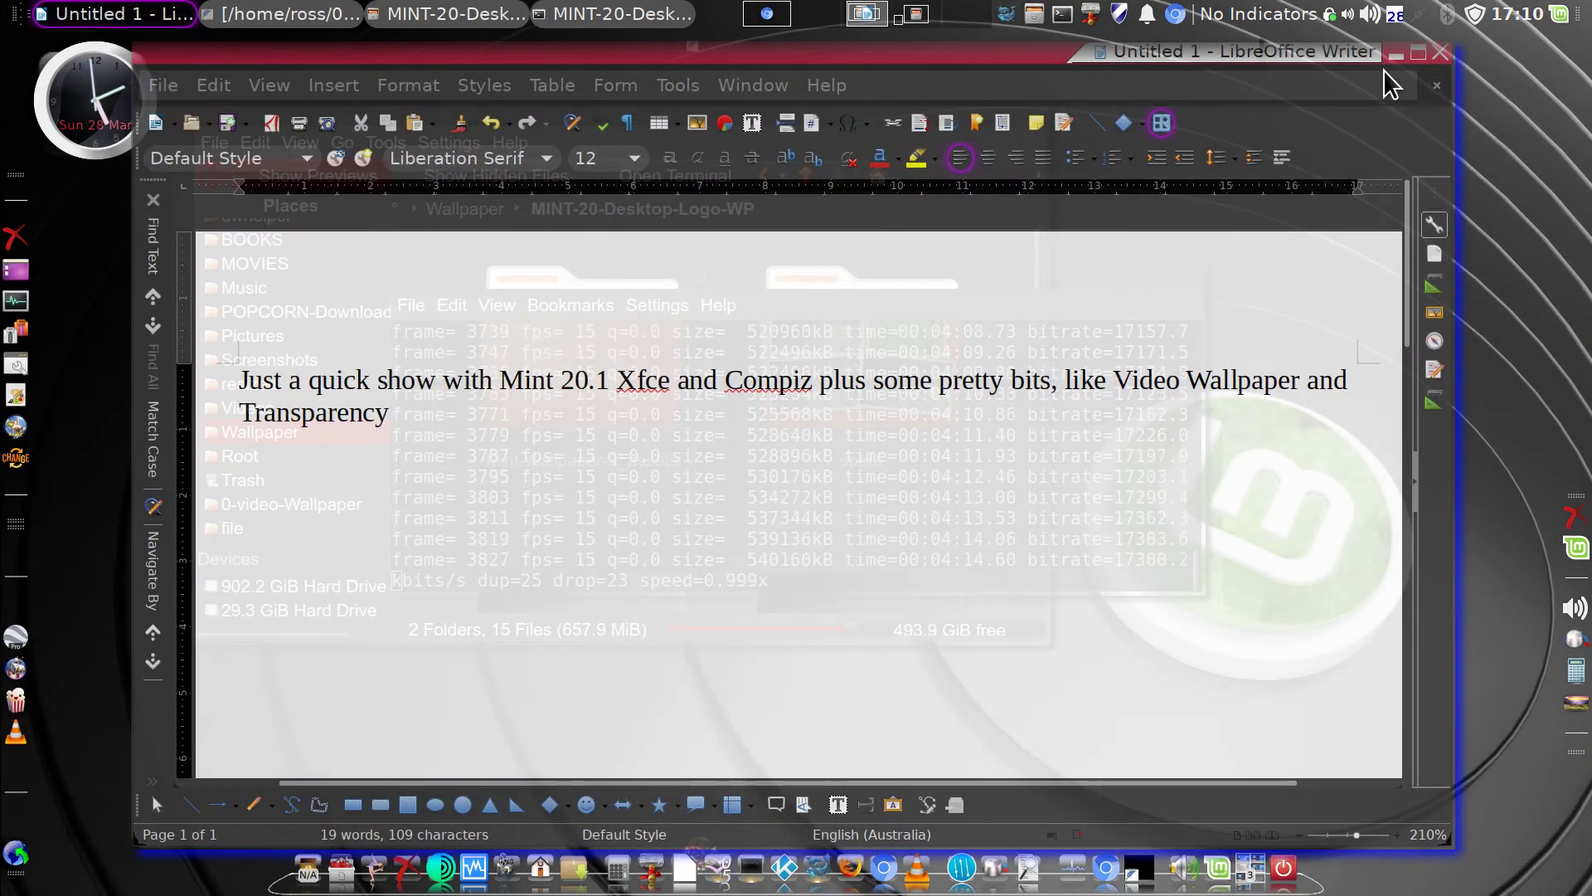
pyautogui.click(1442, 54)
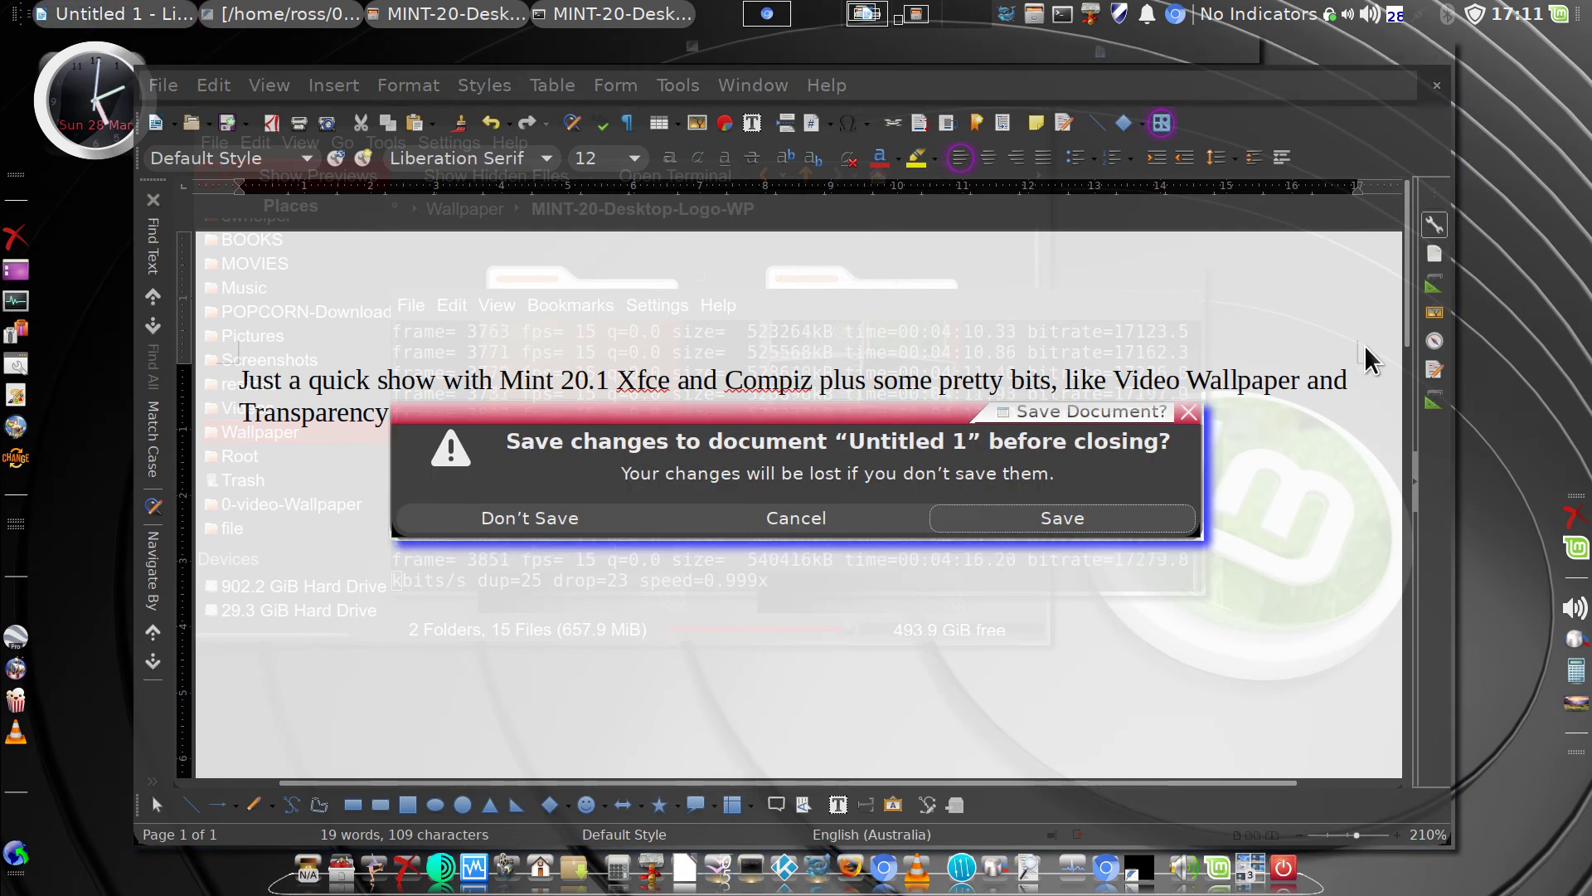
pyautogui.click(539, 529)
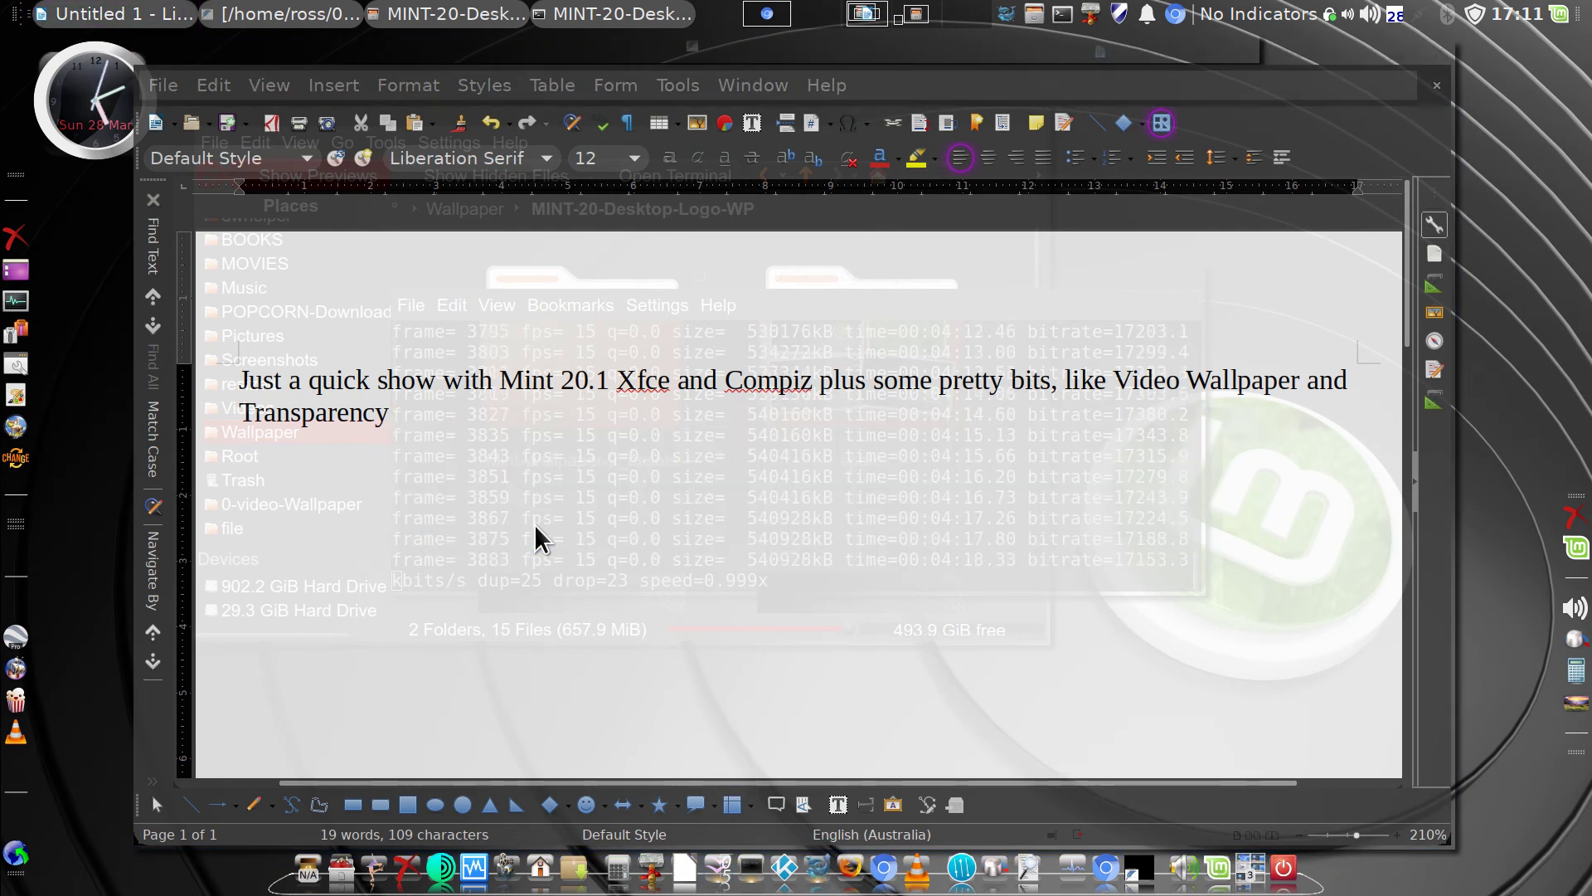
# Switch to an empty workspace, browse the application categories, and launch VLC media player from Multimedia
pyautogui.scroll(-2, 1420, 512)
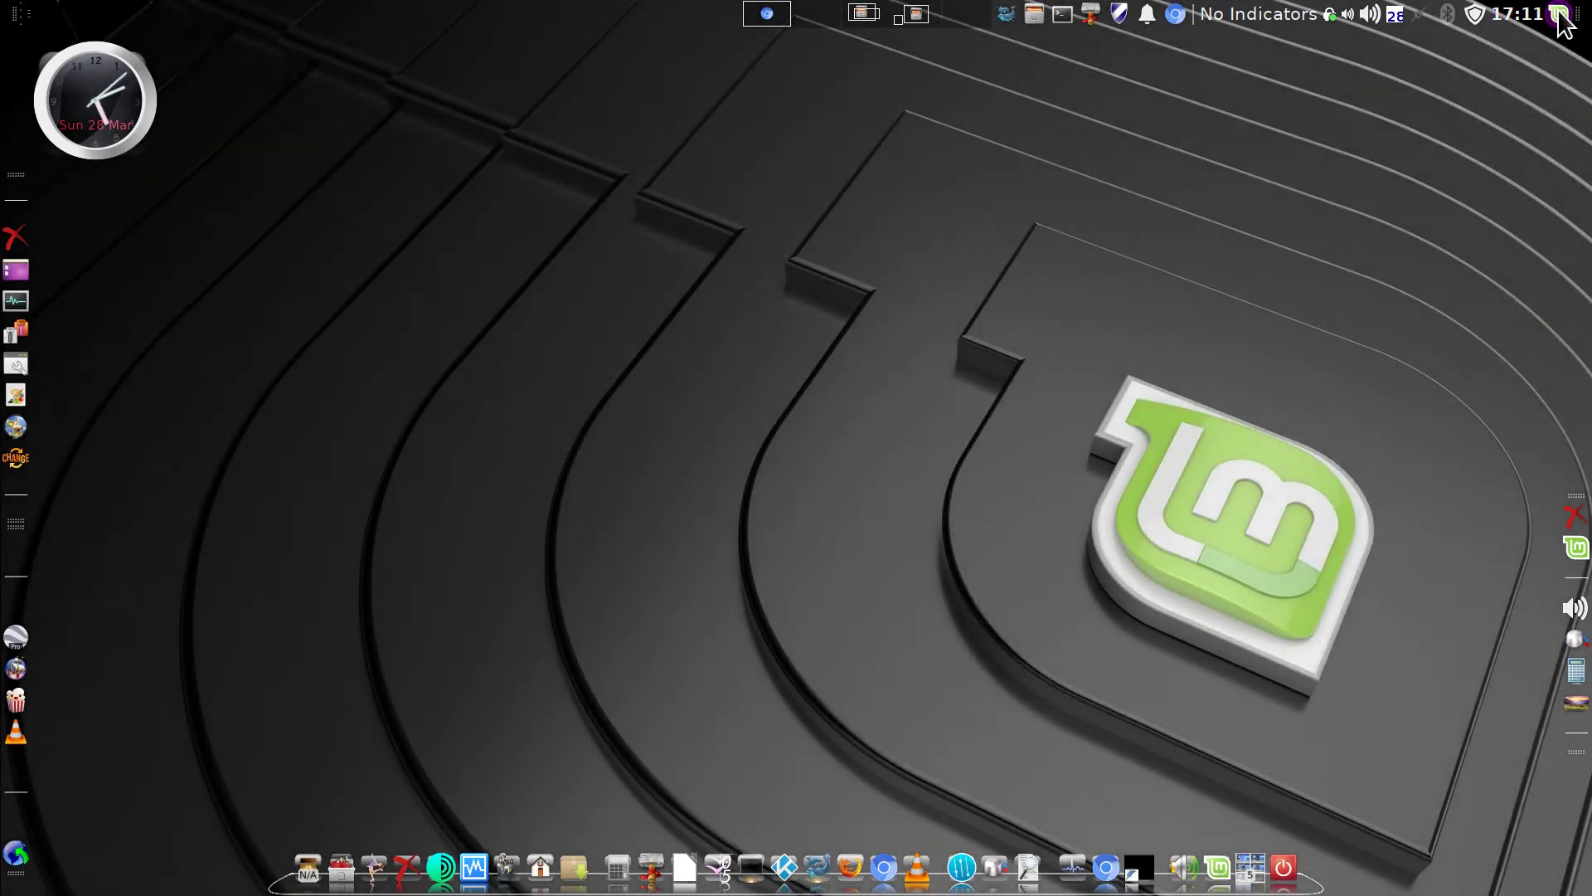
pyautogui.click(1559, 11)
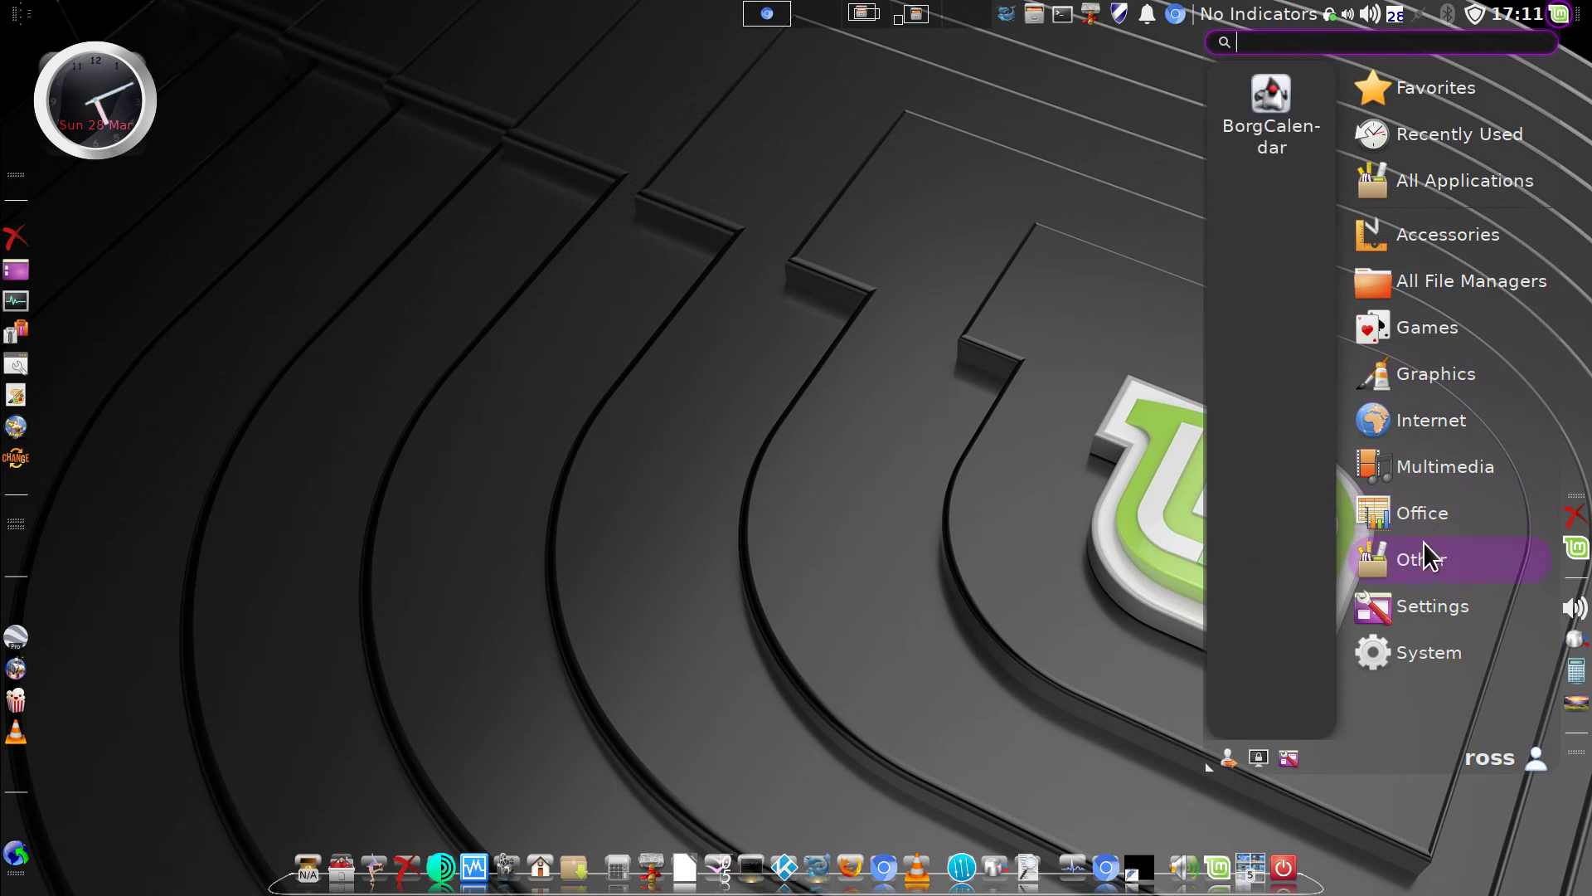
pyautogui.moveTo(1384, 234)
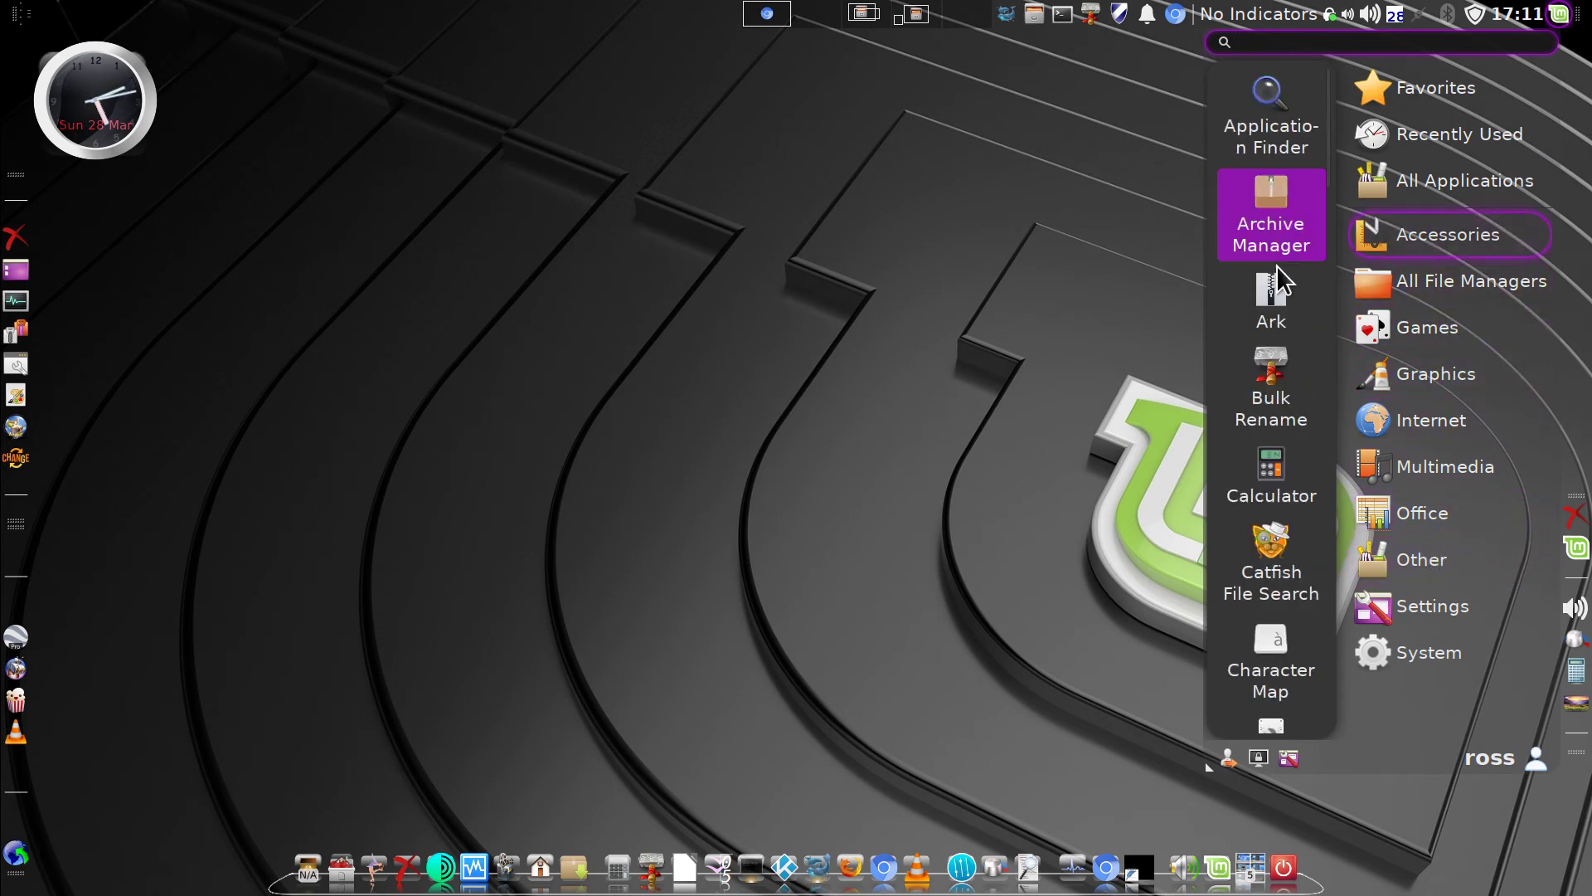
pyautogui.moveTo(1441, 478)
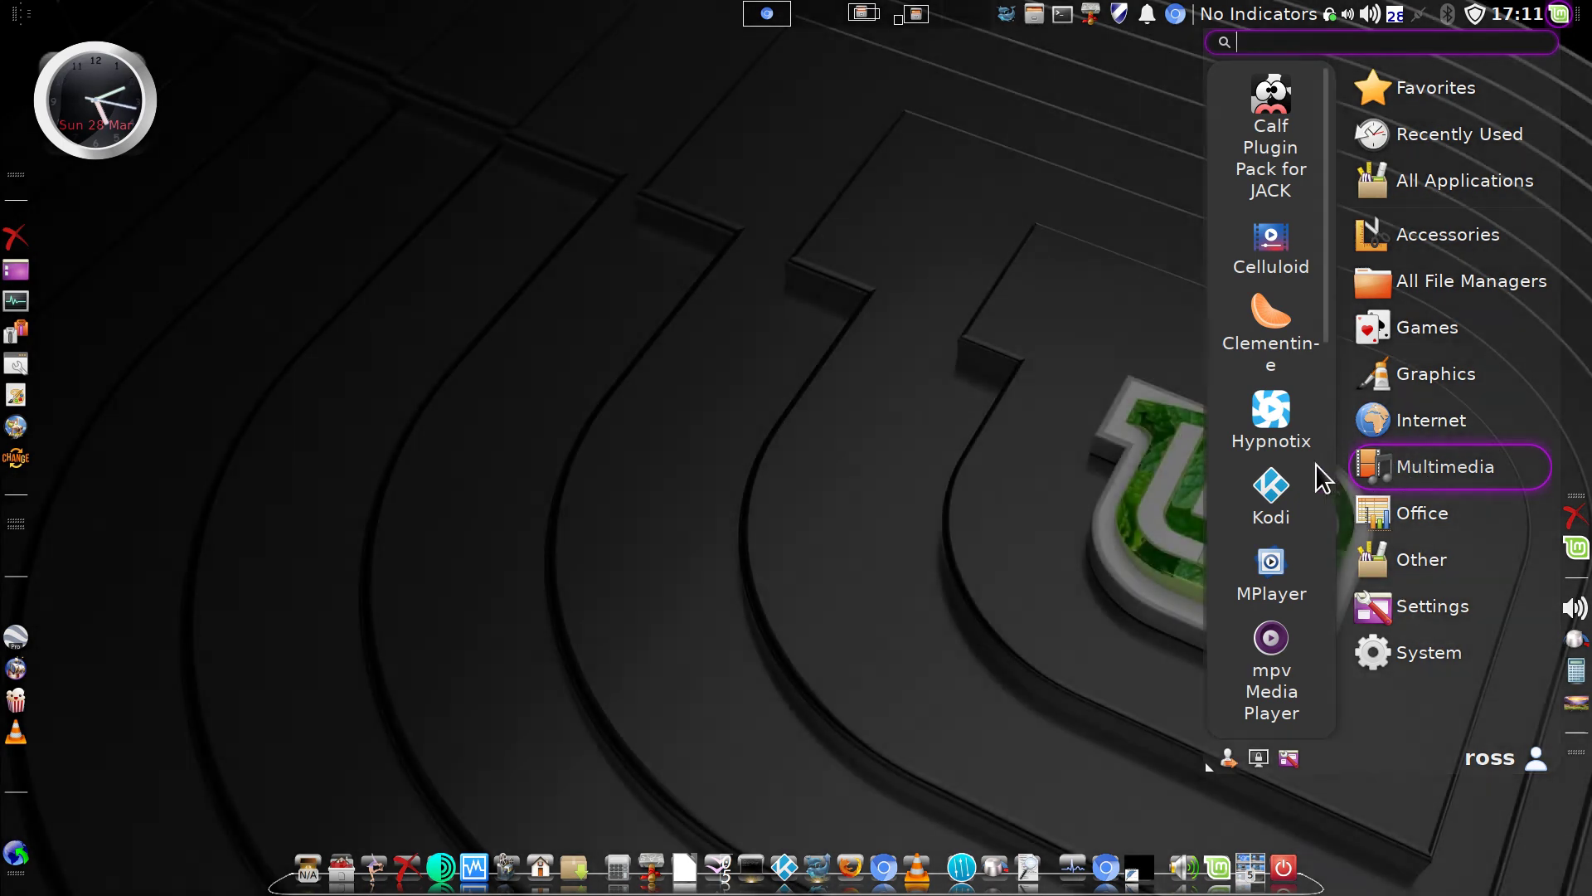
pyautogui.scroll(-2, 1277, 490)
pyautogui.scroll(-10, 1281, 481)
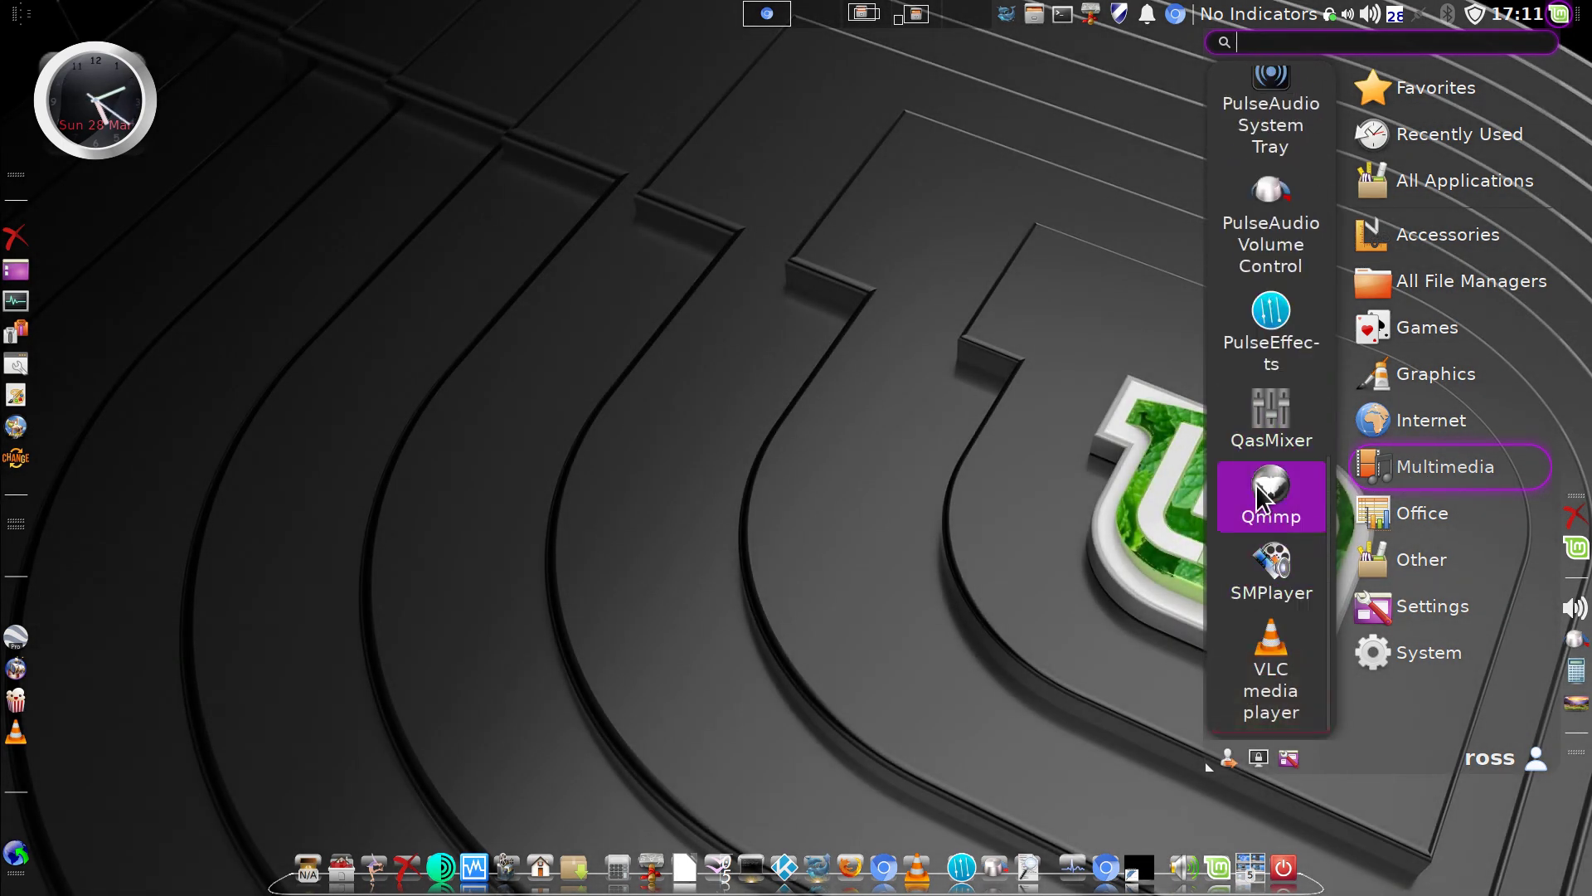
pyautogui.click(1274, 664)
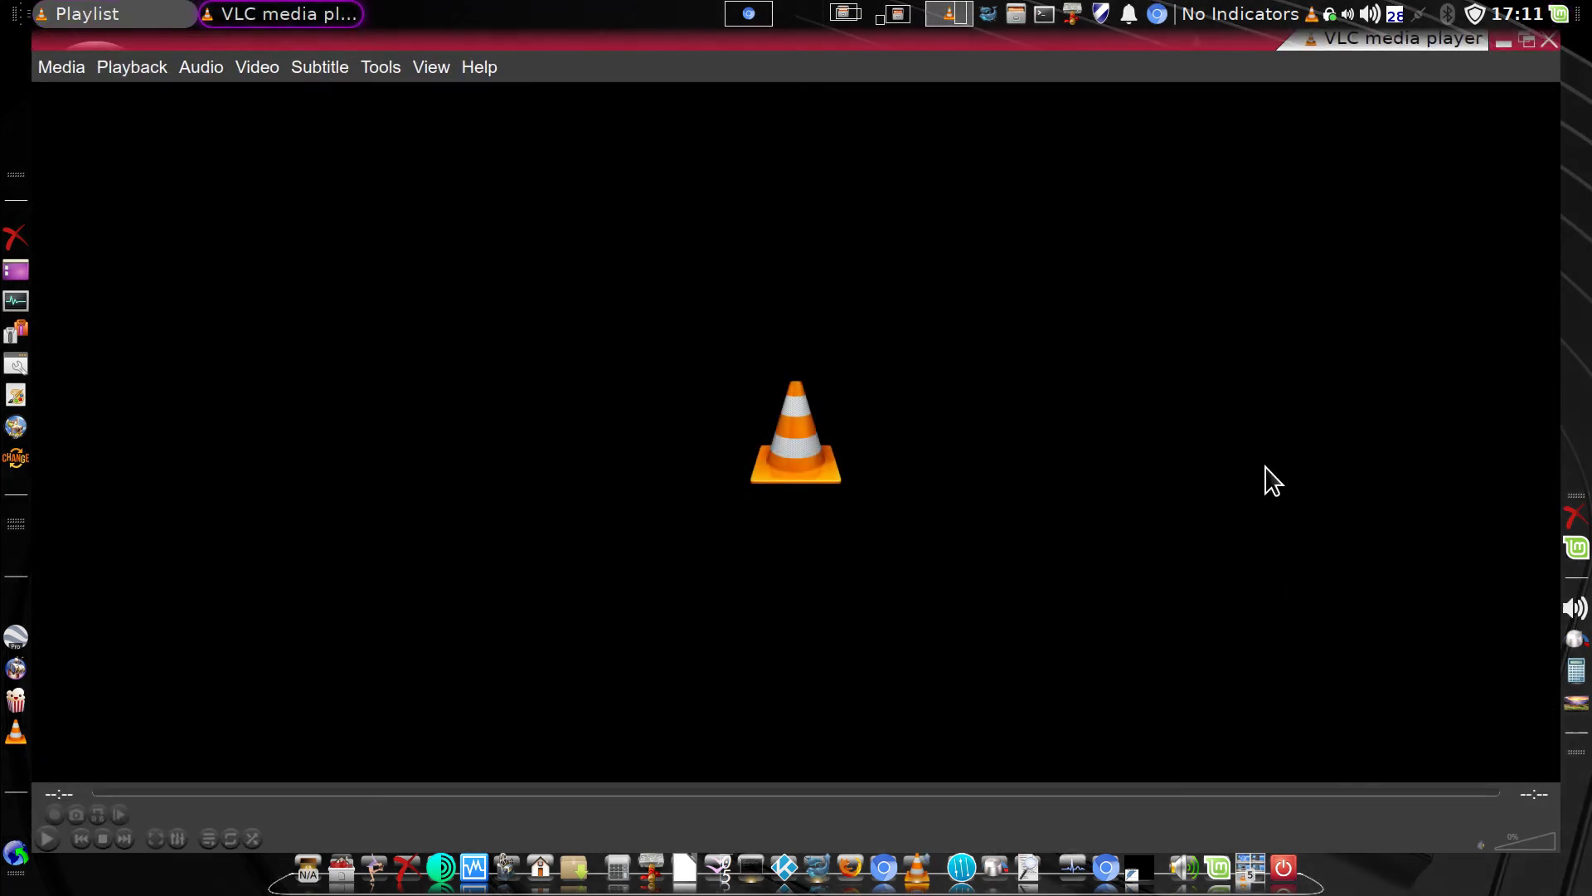
# Look through VLC's Media commands and hide the separate Playlist window
pyautogui.click(74, 68)
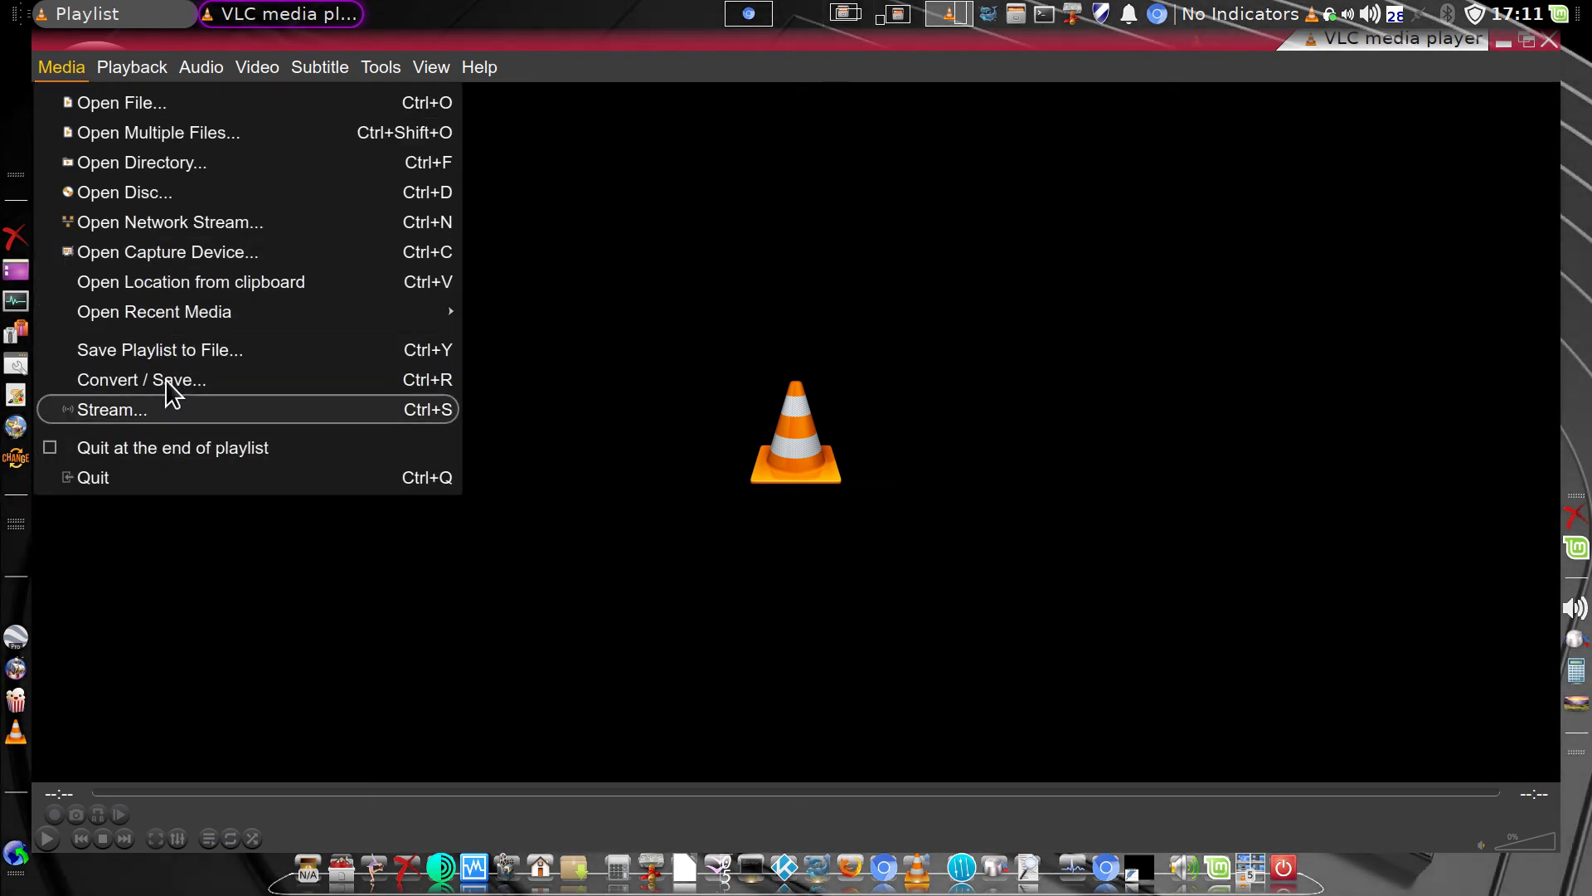
pyautogui.moveTo(425, 67)
pyautogui.click(458, 104)
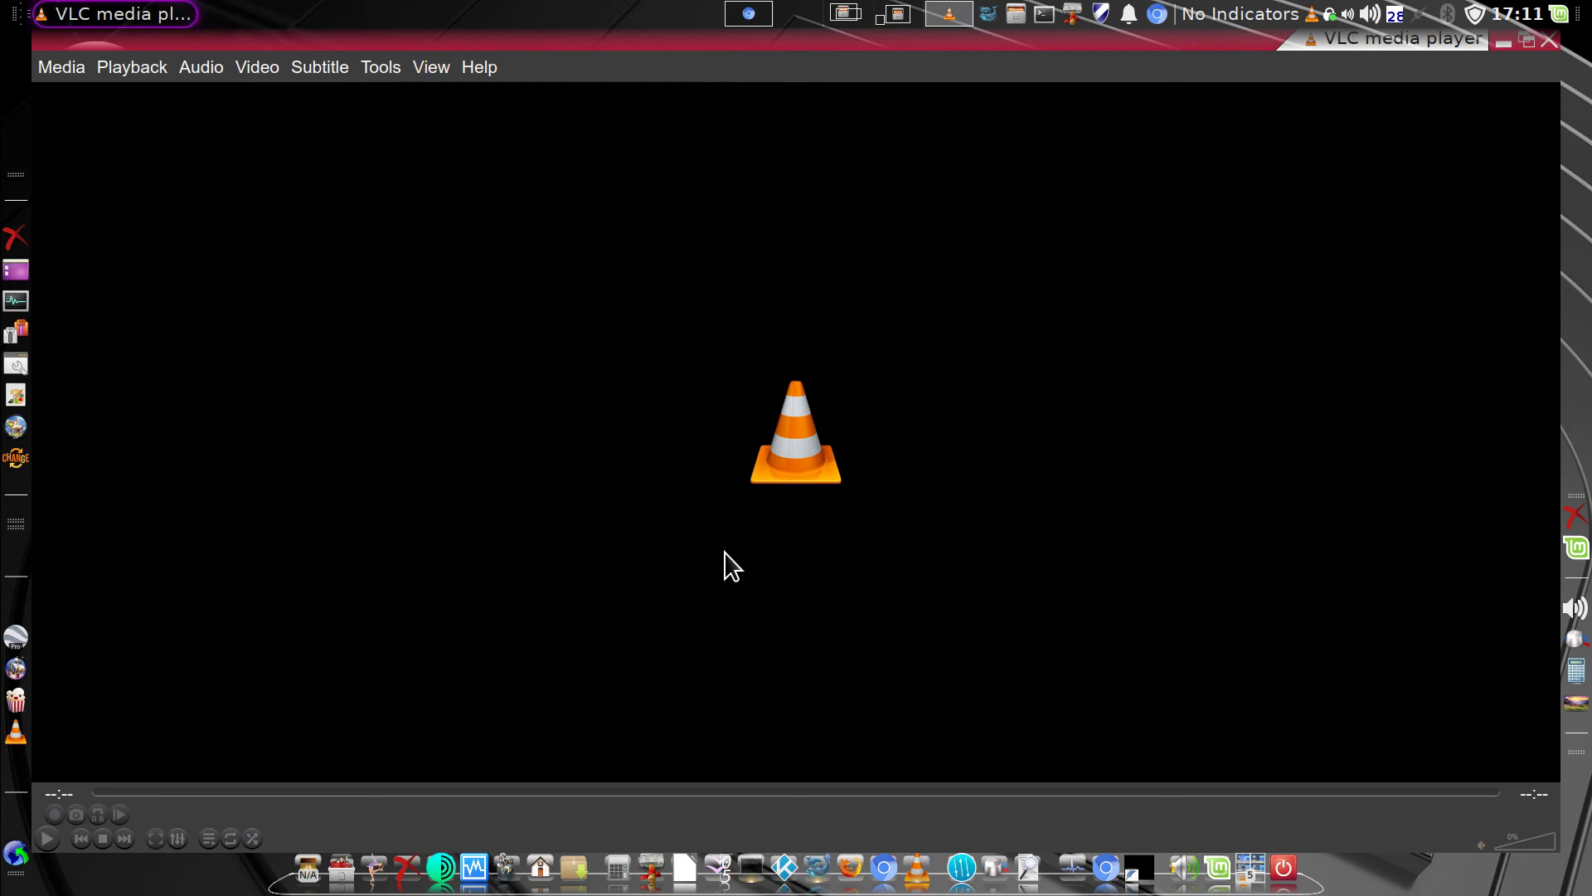
# Show VLC's Playlist window again, close it, and close the media player
pyautogui.click(432, 73)
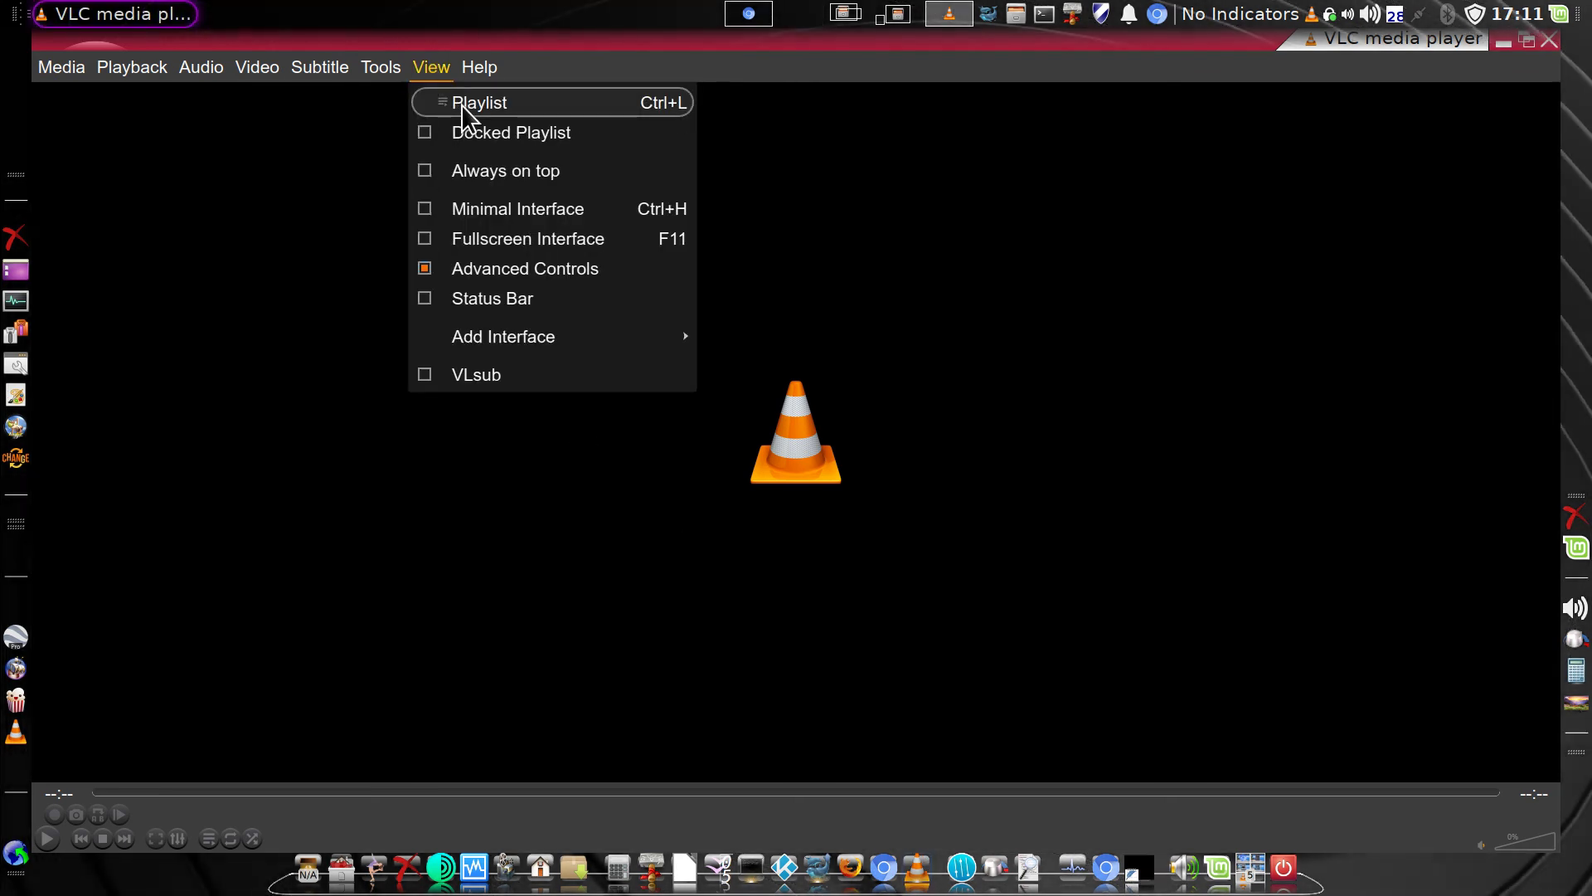
pyautogui.click(461, 105)
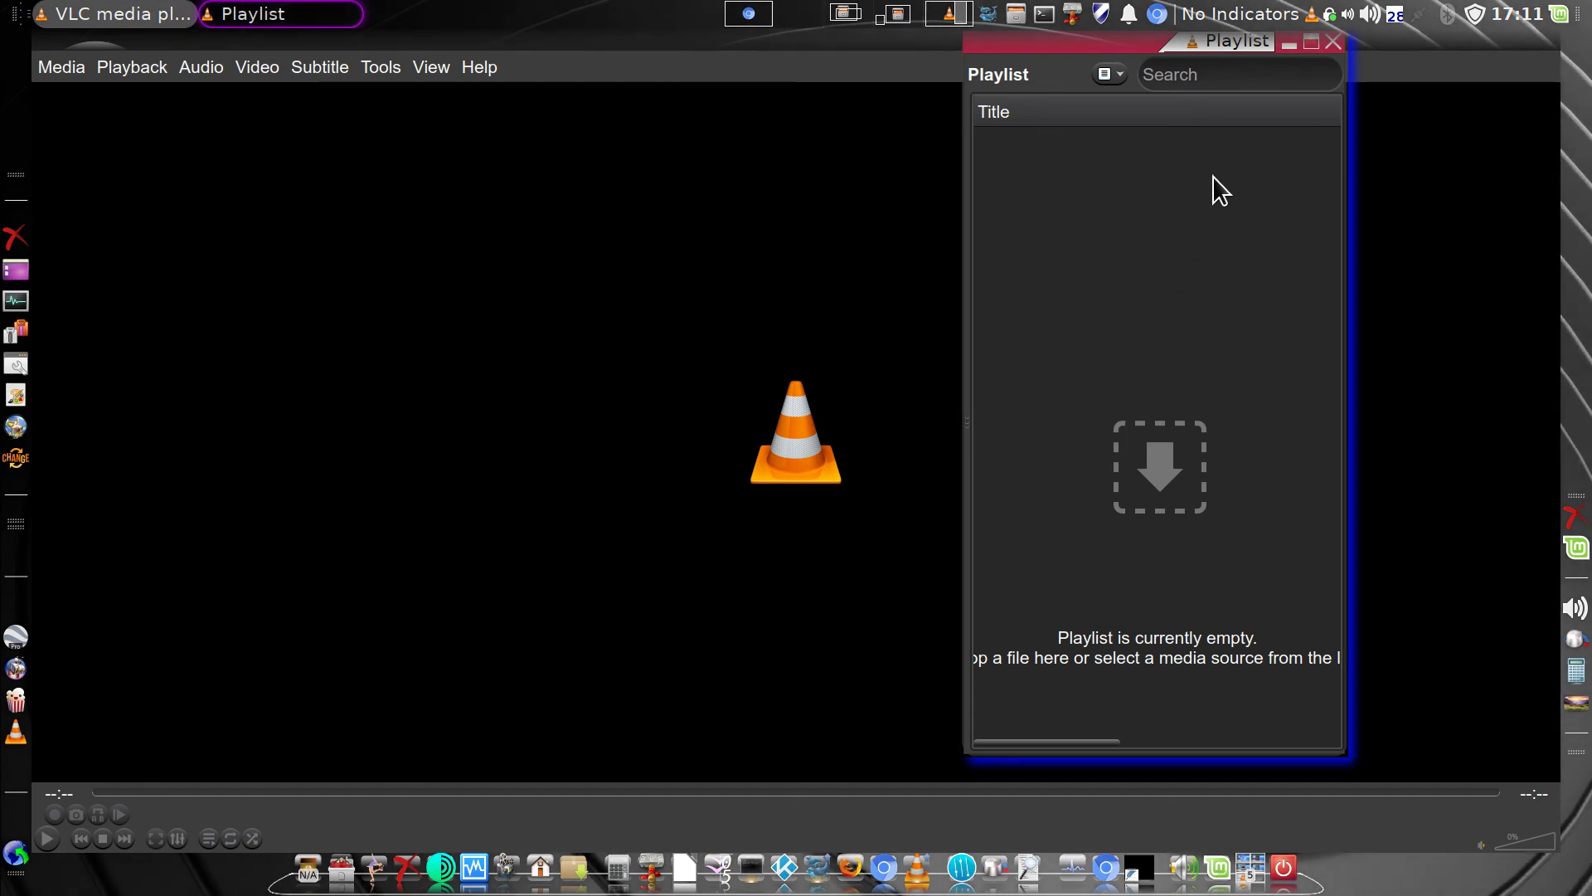
pyautogui.click(1332, 41)
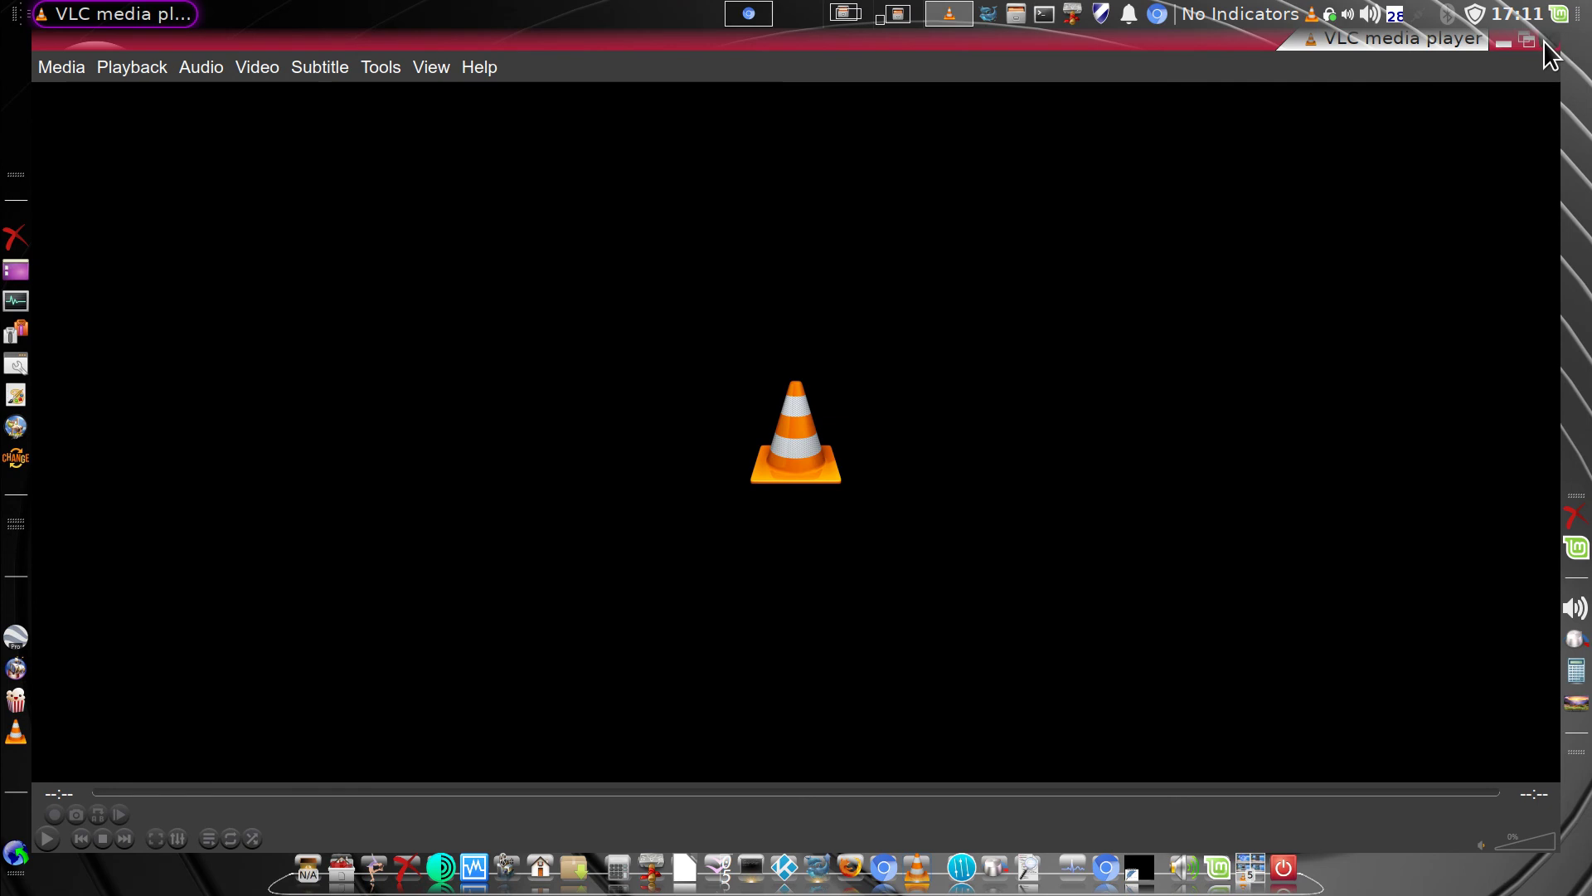
pyautogui.click(1547, 41)
# Launch the GNU Image Manipulation Program from the Graphics applications
pyautogui.click(1560, 14)
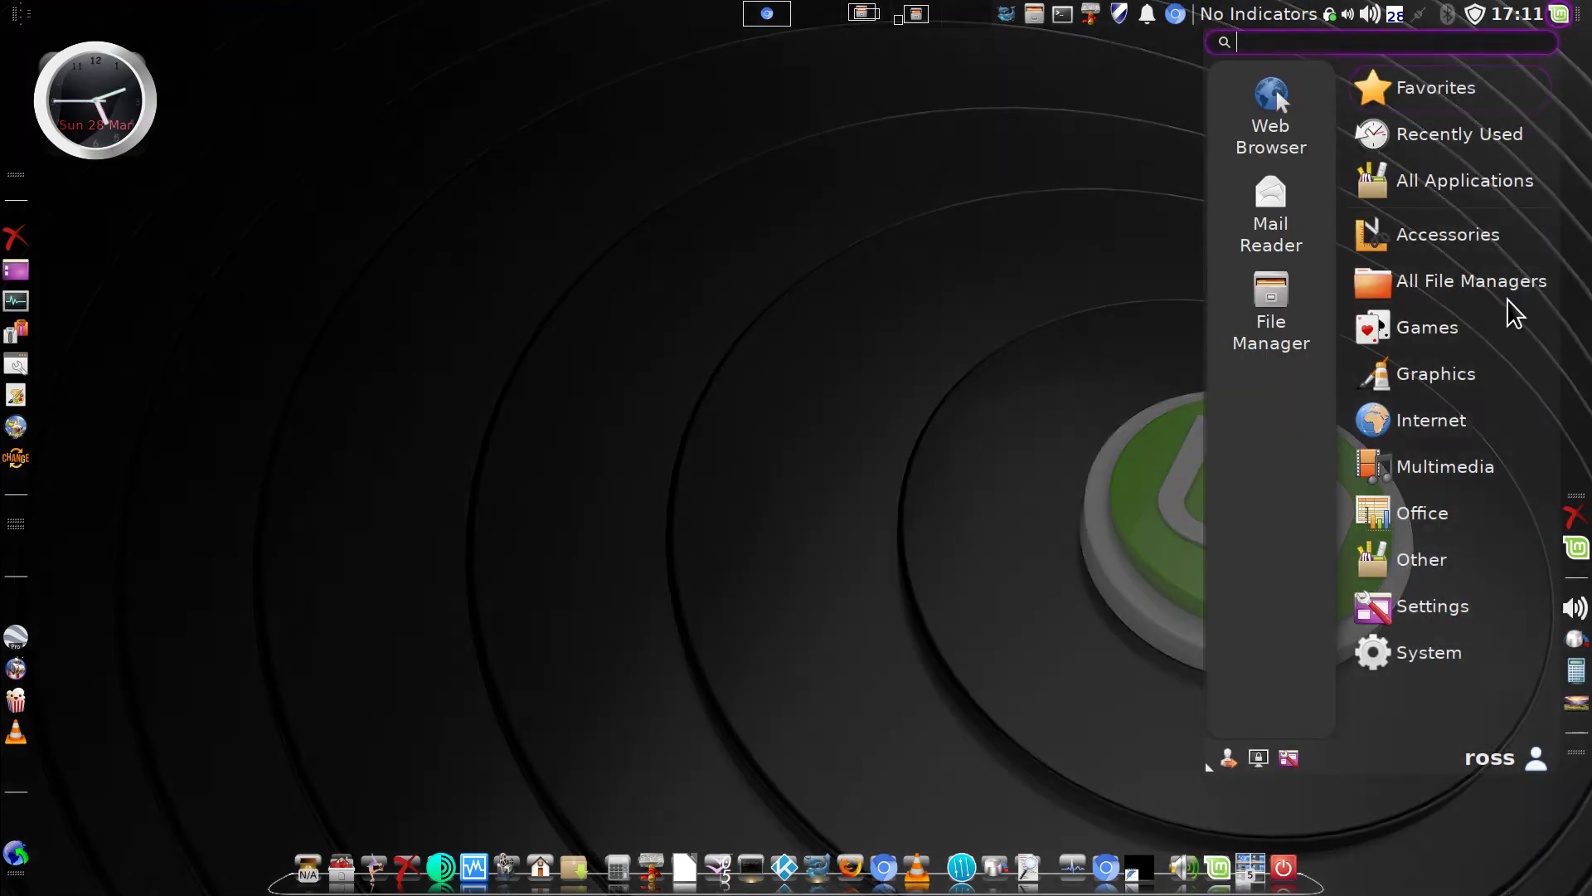
pyautogui.moveTo(1420, 386)
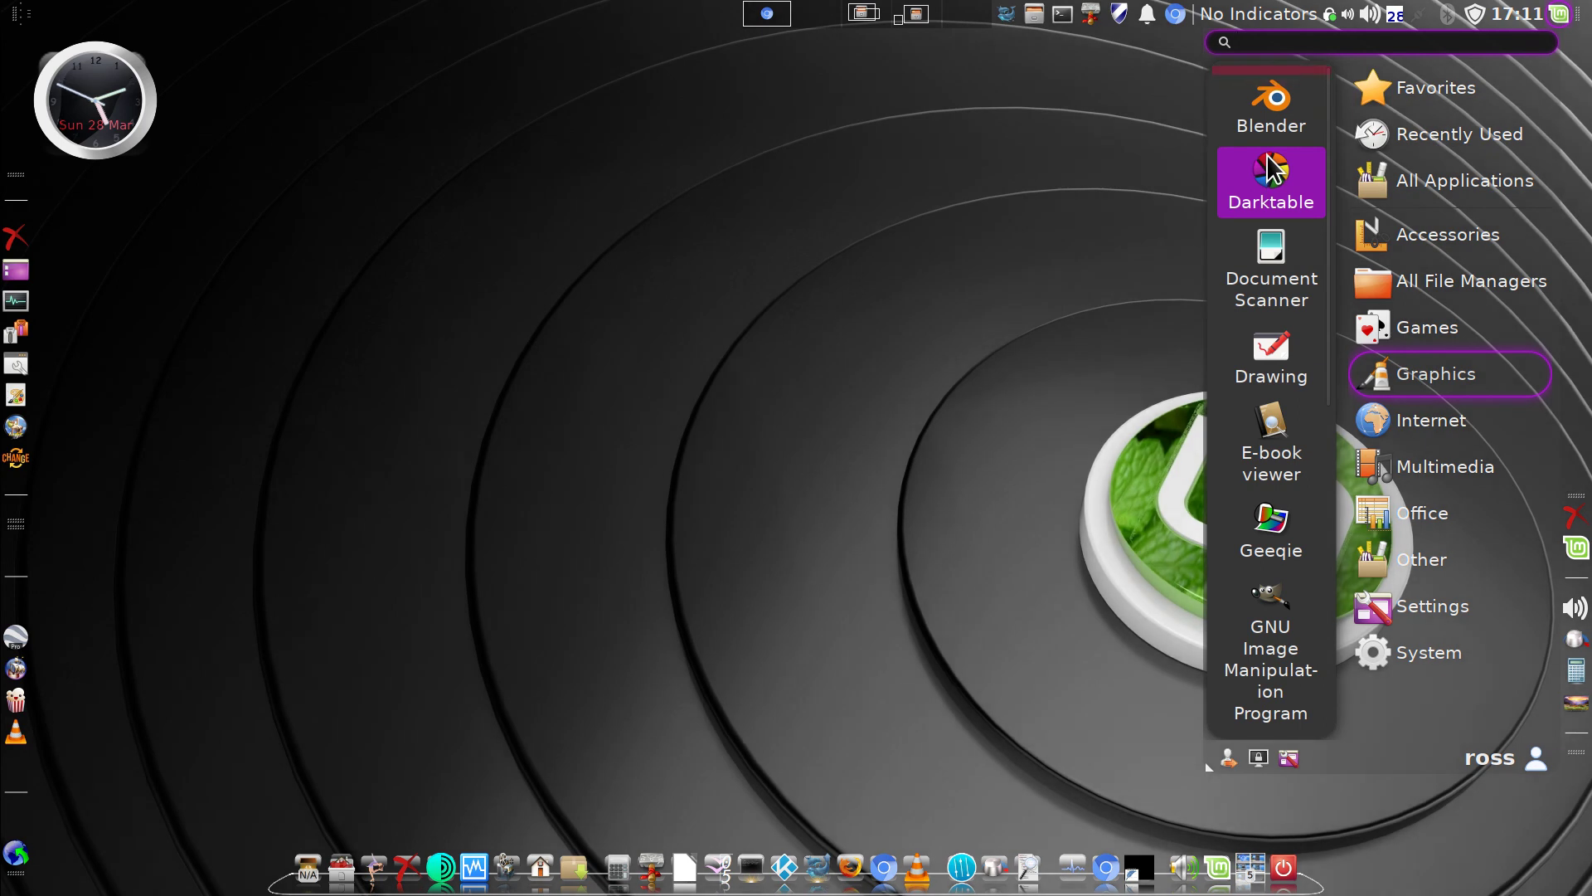
pyautogui.click(1251, 633)
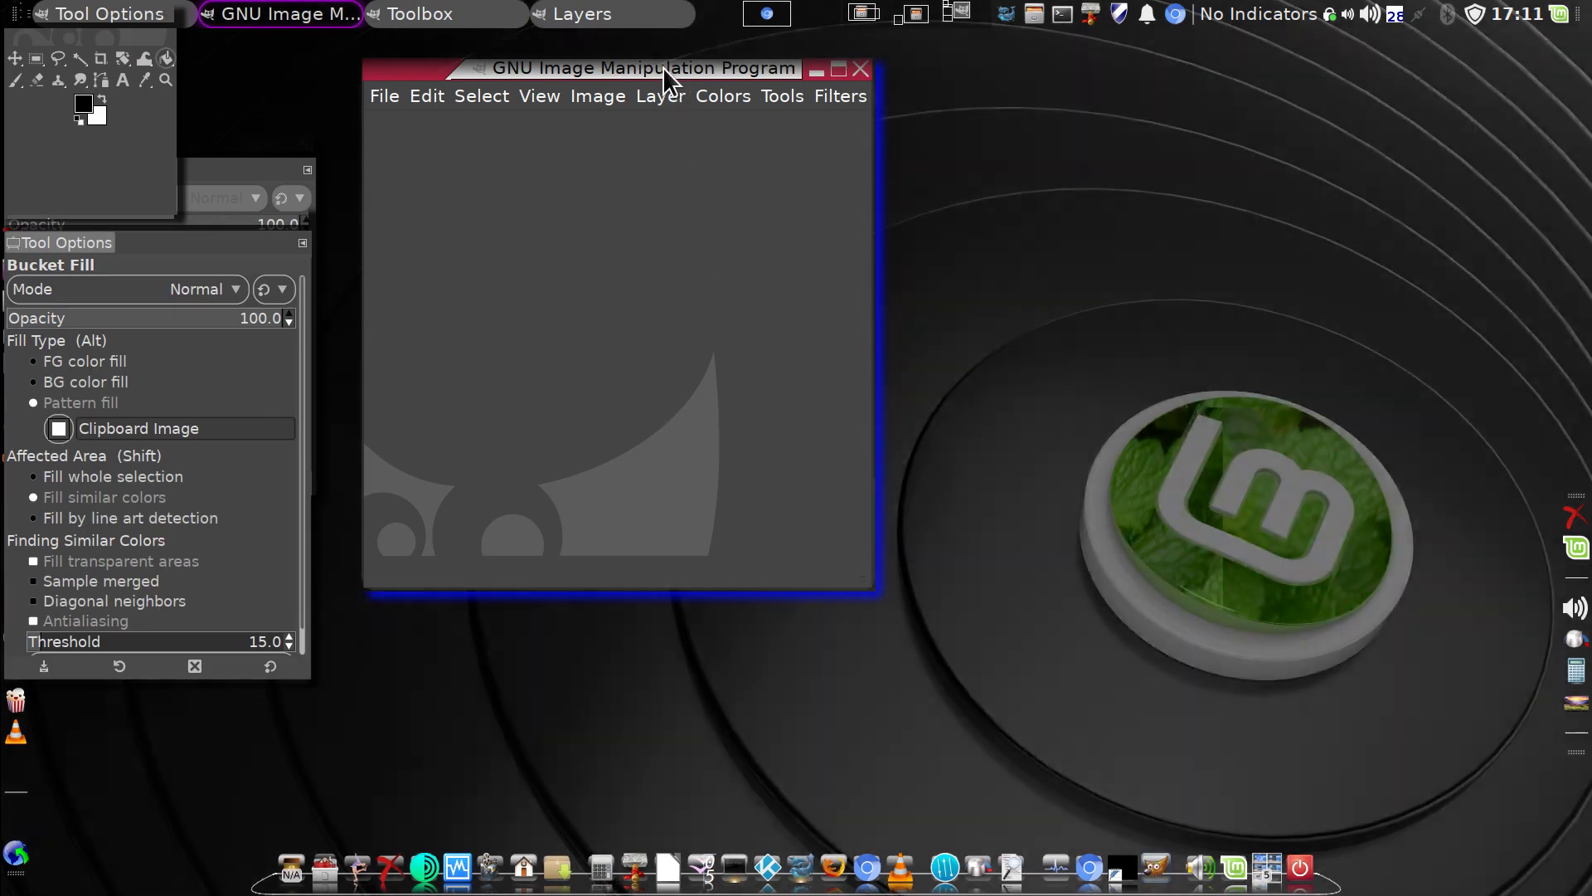
# Move GIMP's main window around the desktop to show the window effects, and close the program
pyautogui.moveTo(664, 67); pyautogui.dragTo(913, 170)
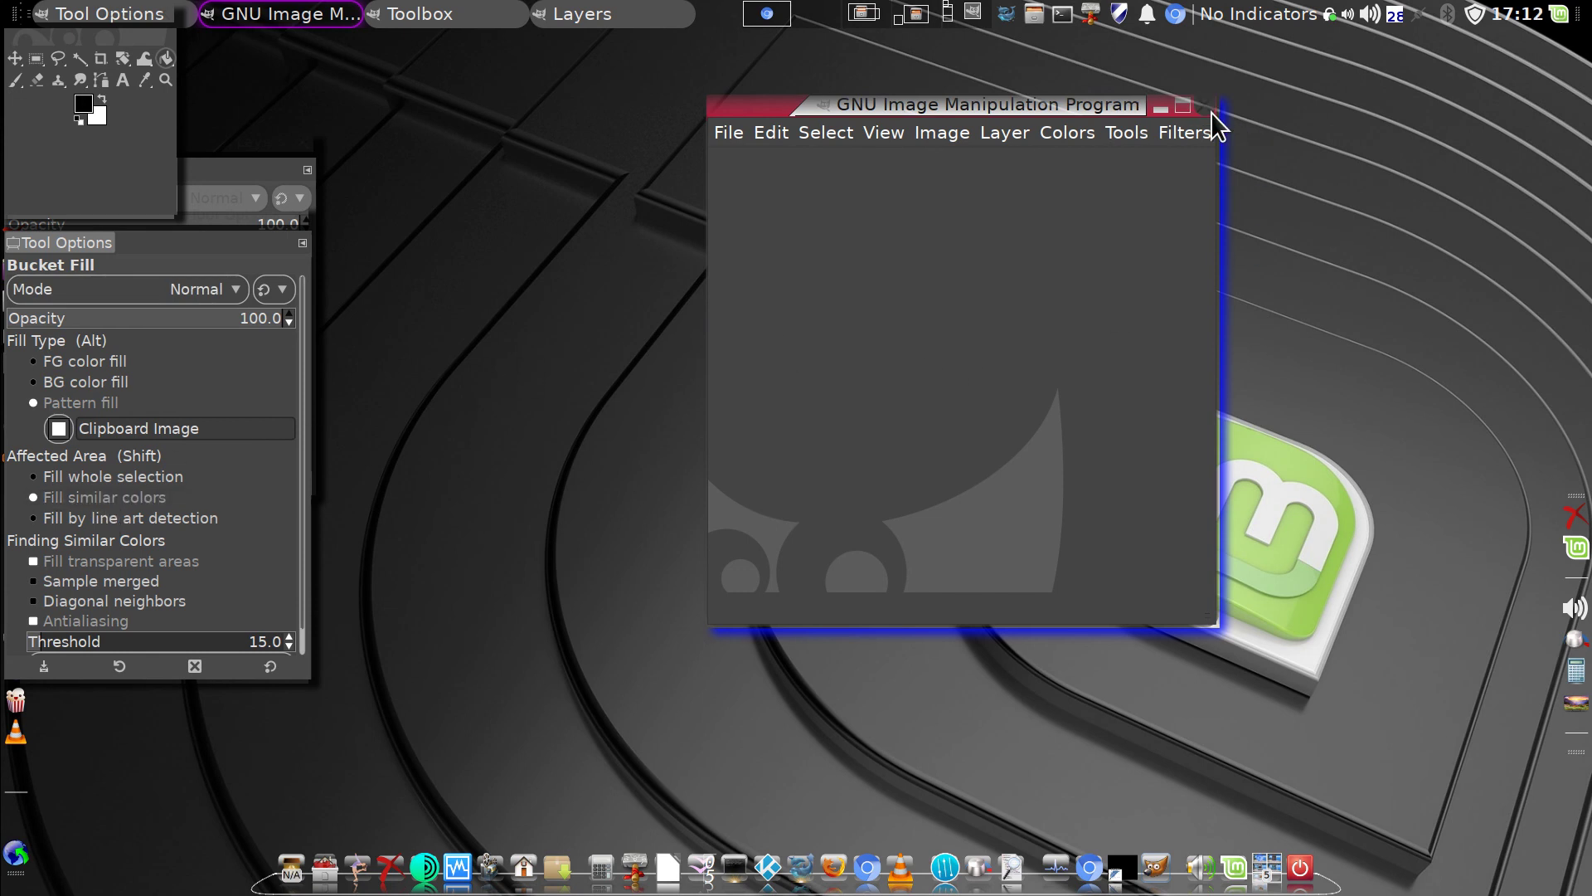
pyautogui.moveTo(1111, 101); pyautogui.dragTo(882, 179)
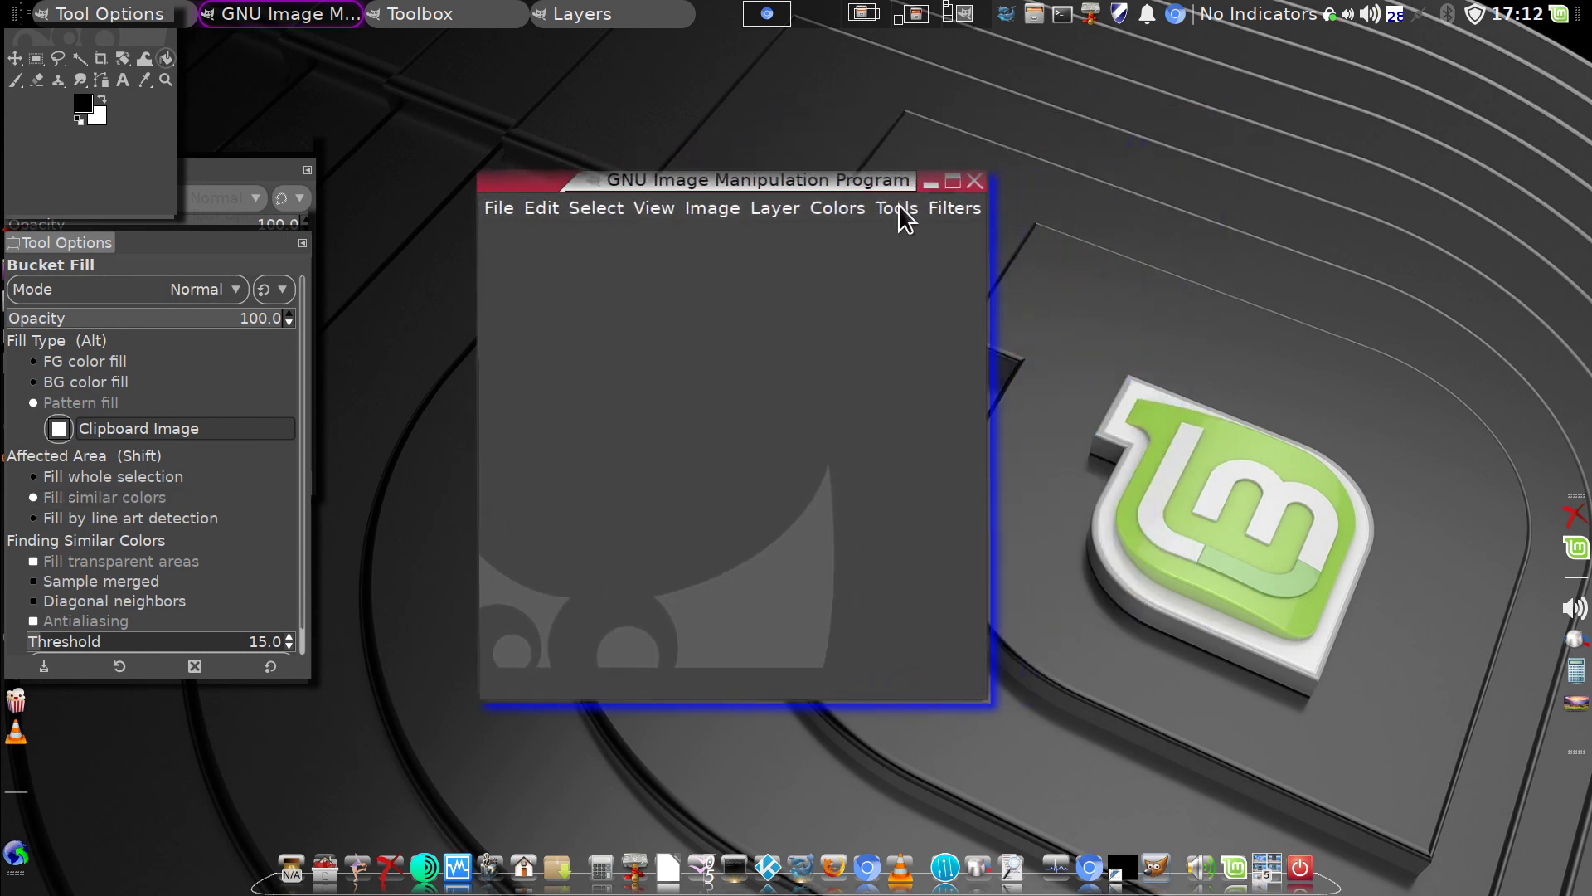
pyautogui.click(977, 181)
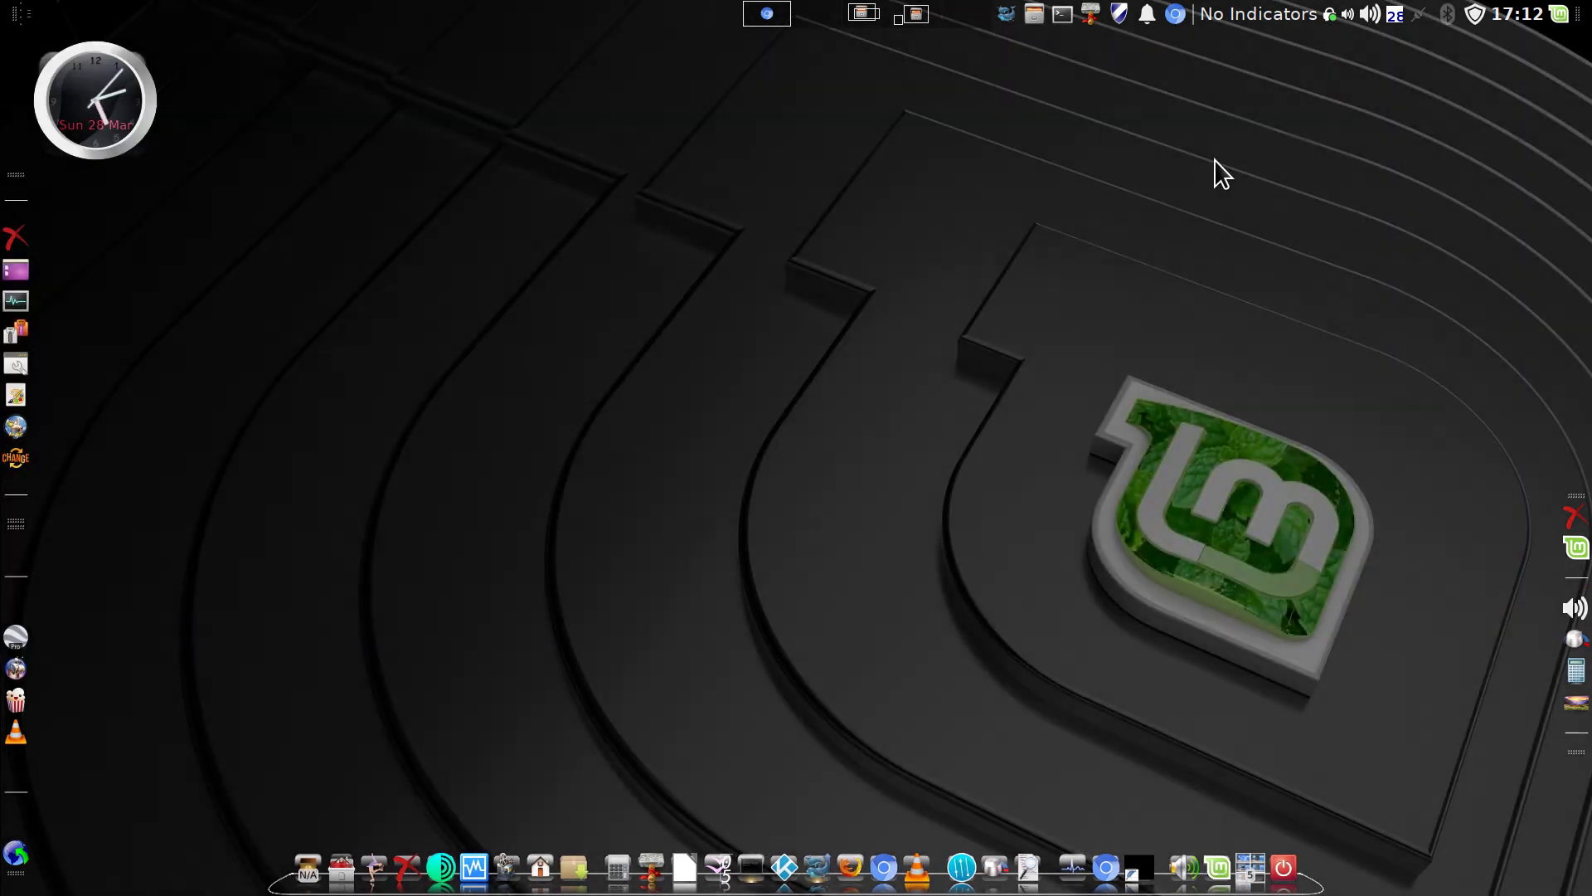
# Rotate the Compiz desktop cylinder two workspaces onward
pyautogui.hotkey('ctrl', 'alt', 'Right')
pyautogui.hotkey('ctrl', 'alt', 'Right')
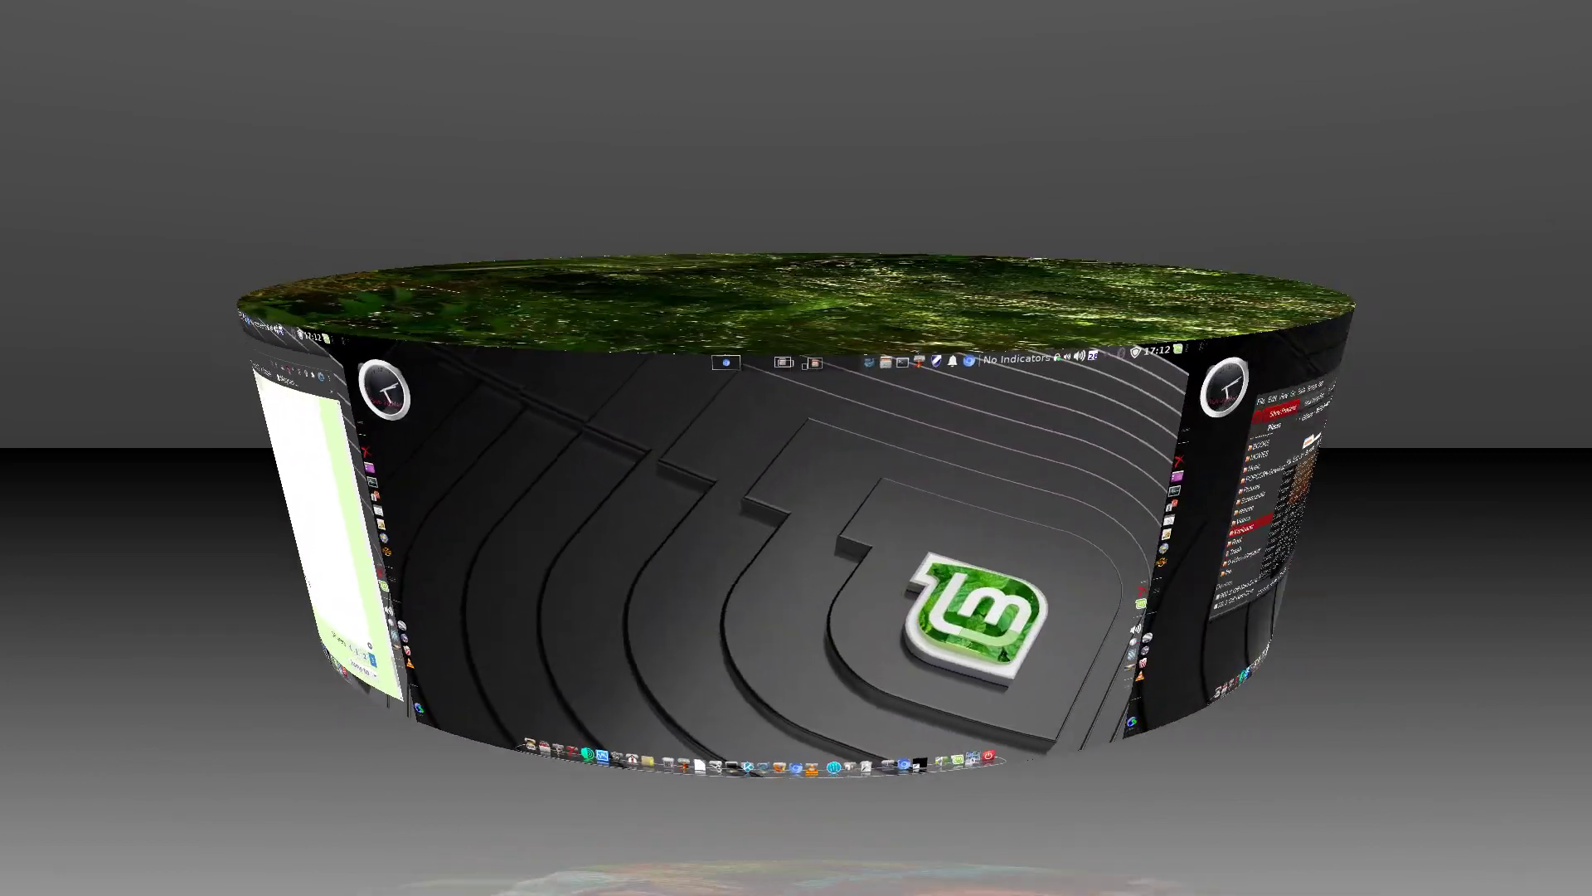